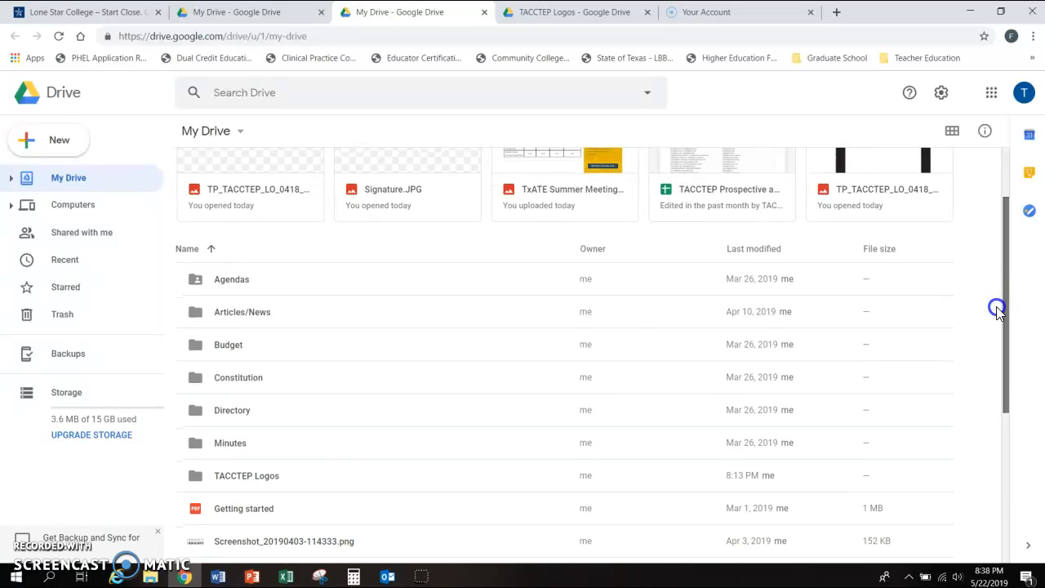
Open the TACCTEP Logos folder and preview TP_TACCTEP_LO_0418_Horizontal_Black sm.png, closing the preview when done.
click(243, 482)
double_click(243, 482)
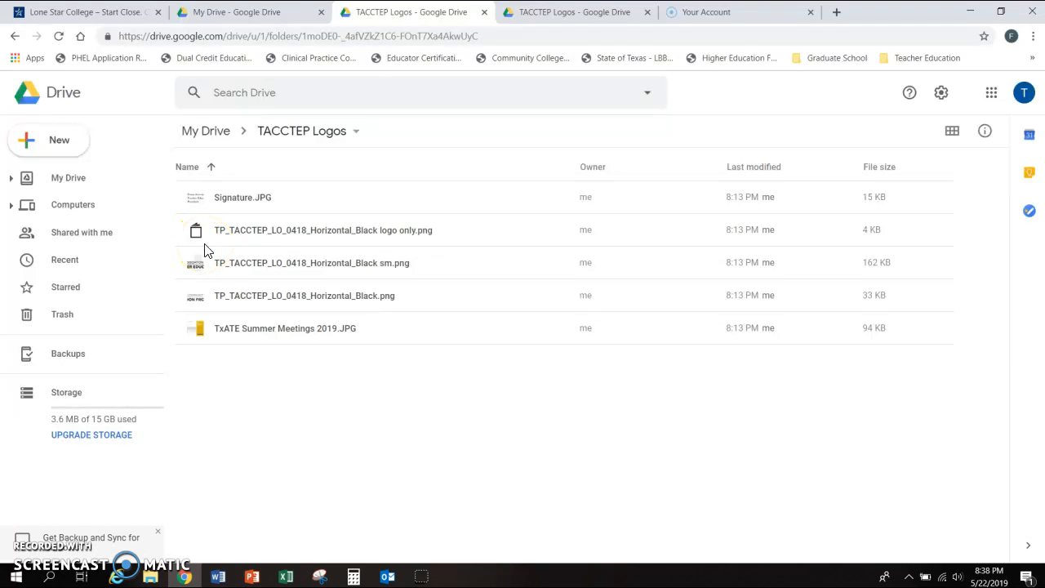
click(217, 269)
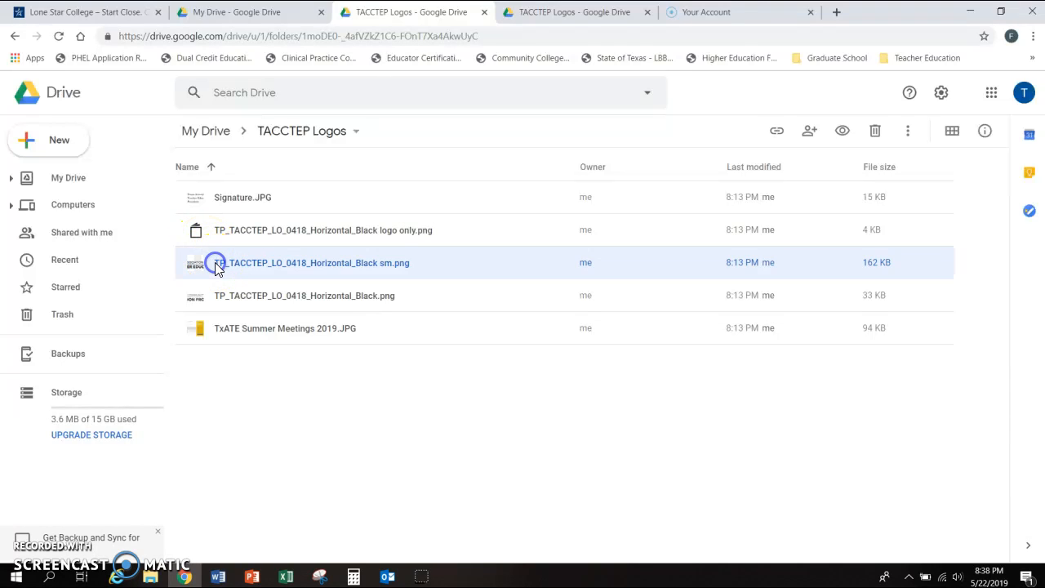
double_click(215, 262)
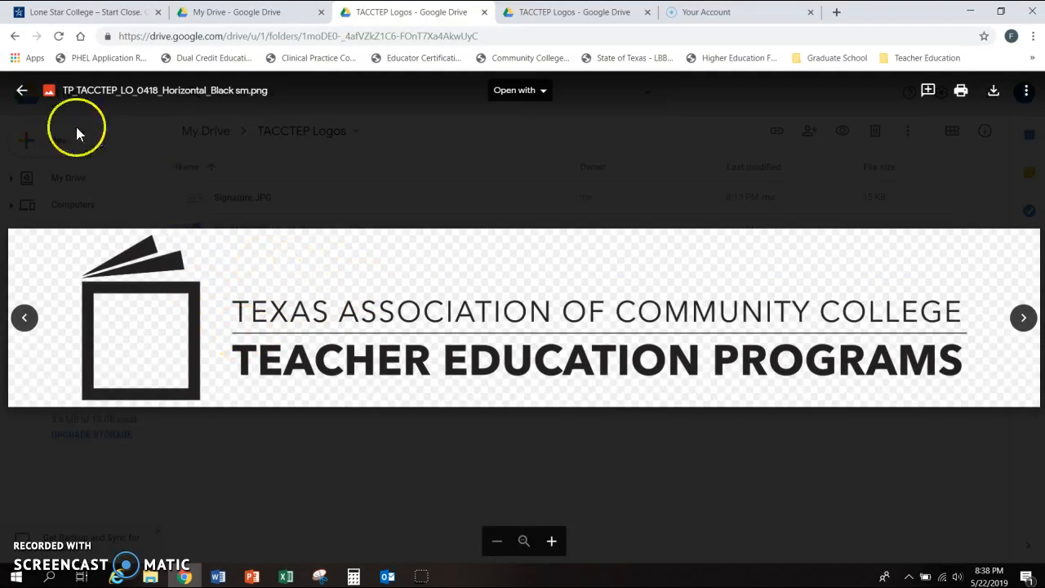
click(22, 90)
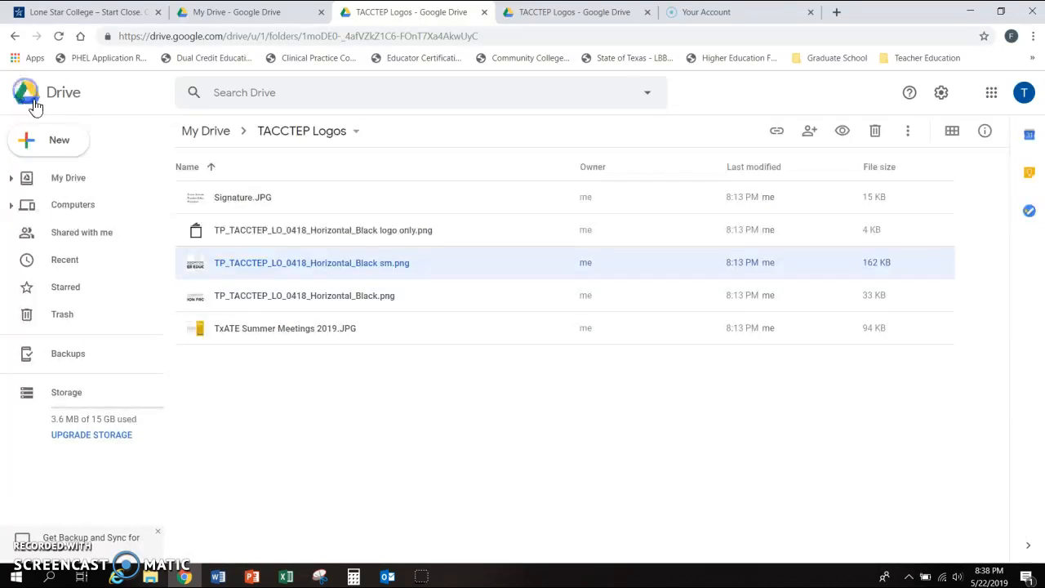
Preview TP_TACCTEP_LO_0418_Horizontal_Black.png and close it, returning to My Drive.
double_click(233, 296)
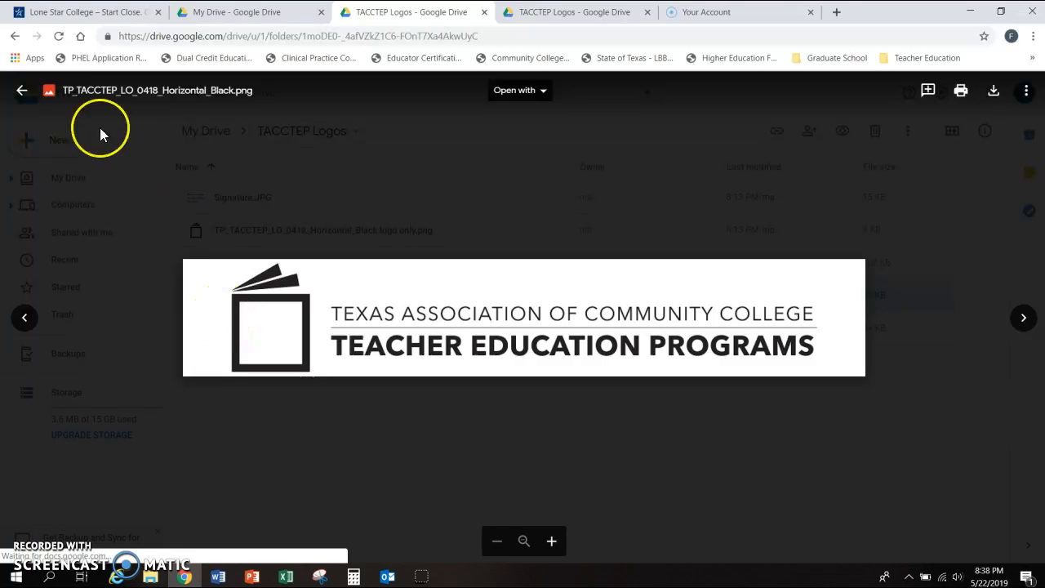
click(14, 37)
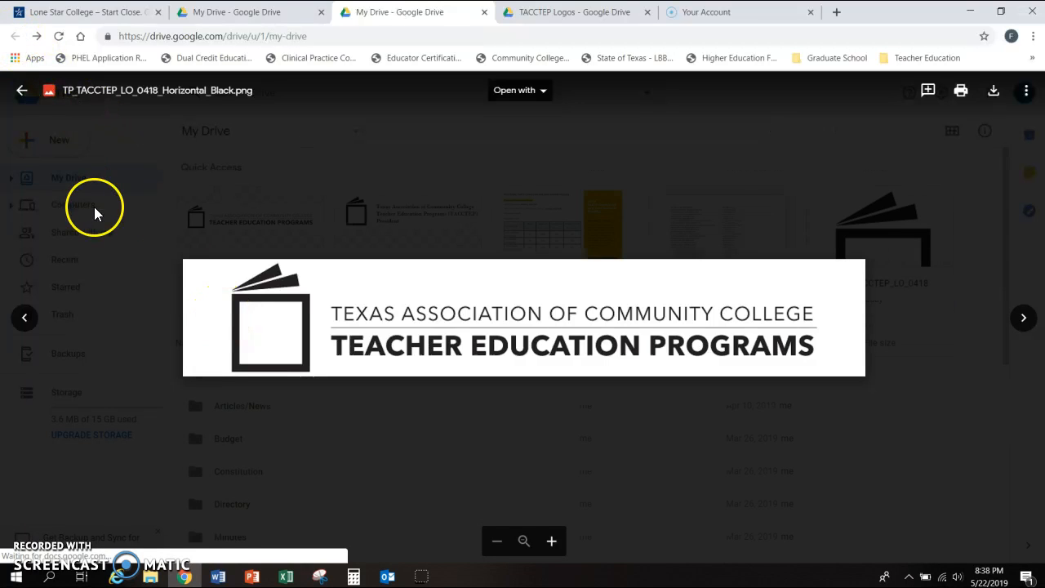
click(22, 92)
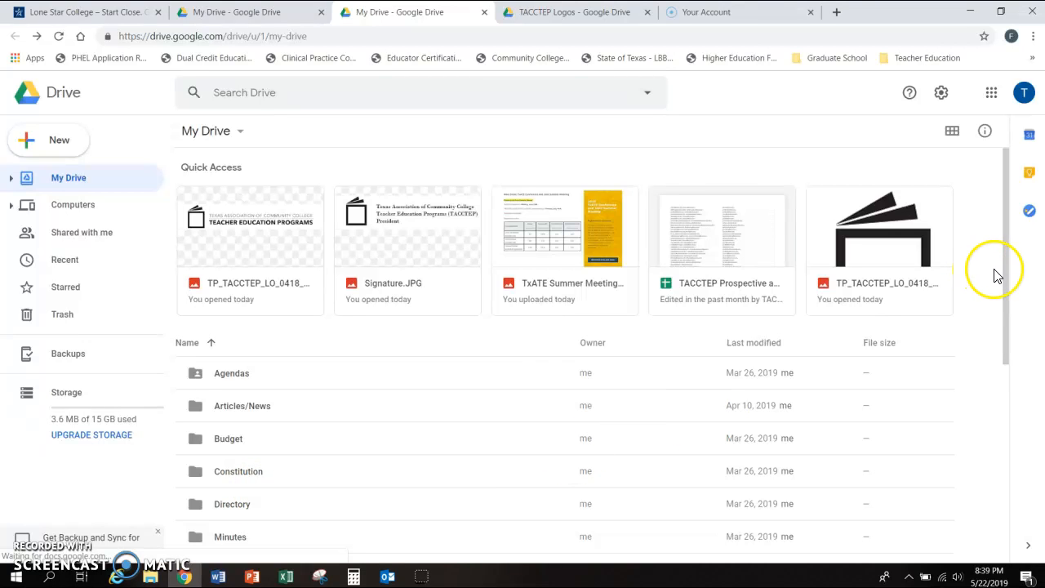
Reopen the TACCTEP Logos folder and select TP_TACCTEP_LO_0418_Horizontal_Black logo only.png.
drag(1006, 274, 994, 327)
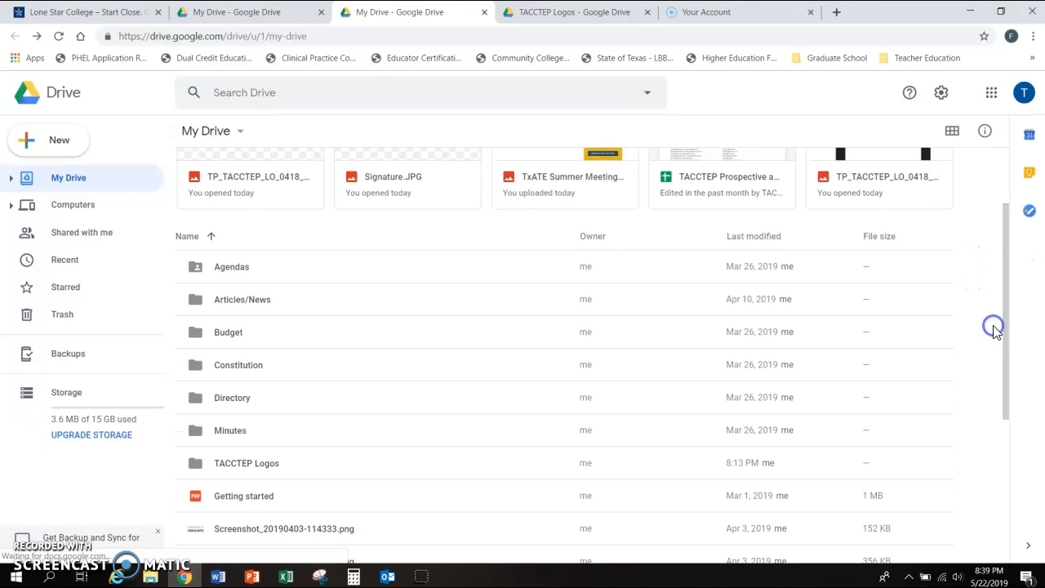
double_click(218, 464)
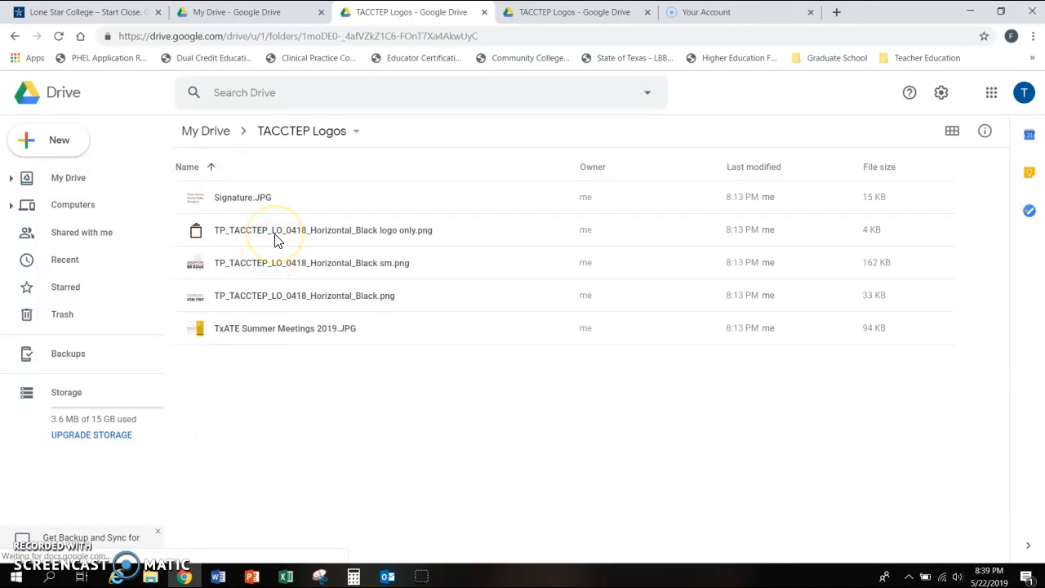
click(229, 235)
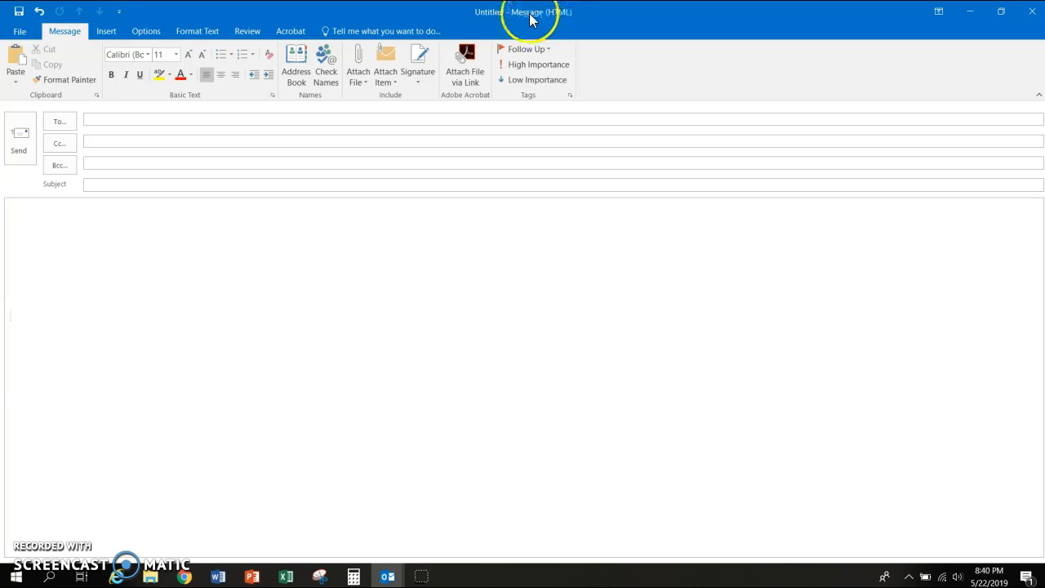
Insert the picture TP_TACCTEP_LO_0418_Horizontal_Black logo only from the TACCTEP Logos folder on the network drive into the message body.
click(111, 32)
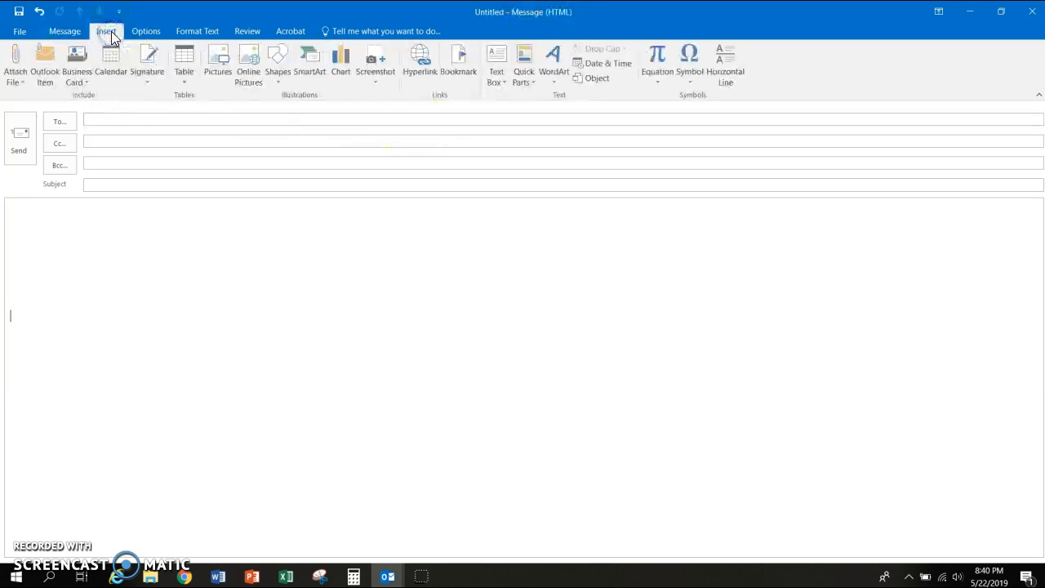
click(211, 75)
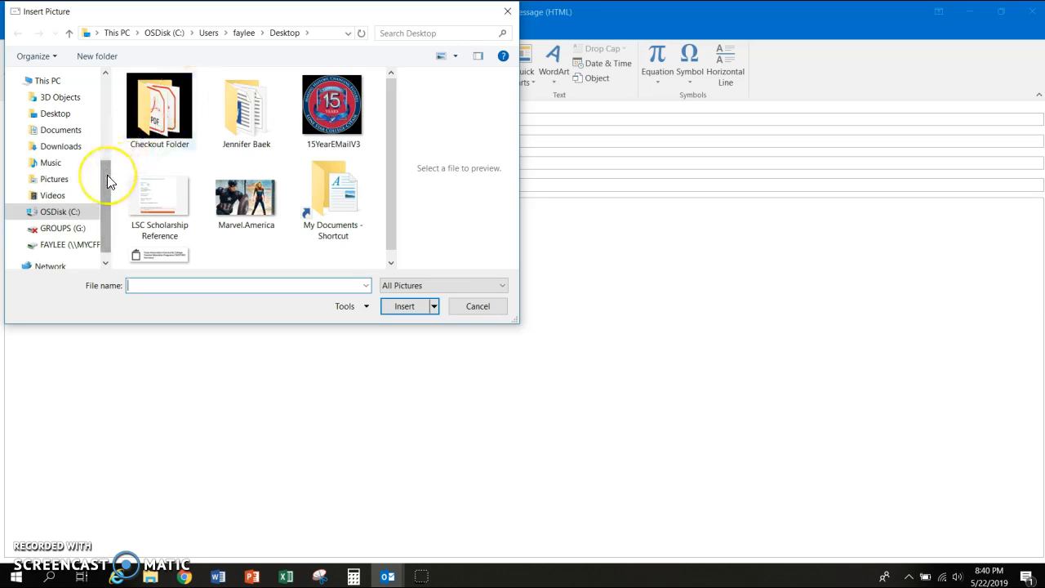
click(82, 245)
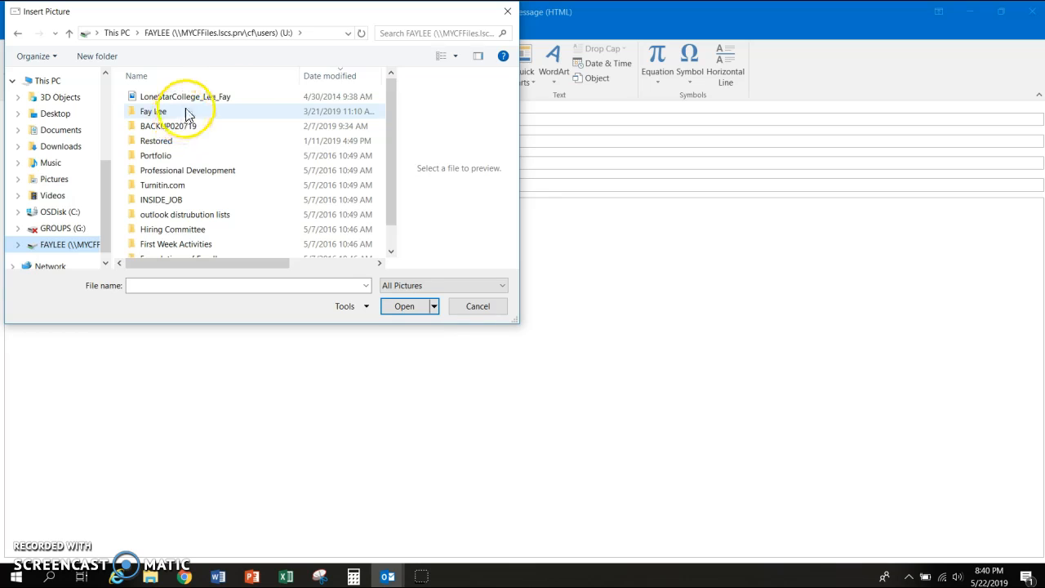
click(72, 116)
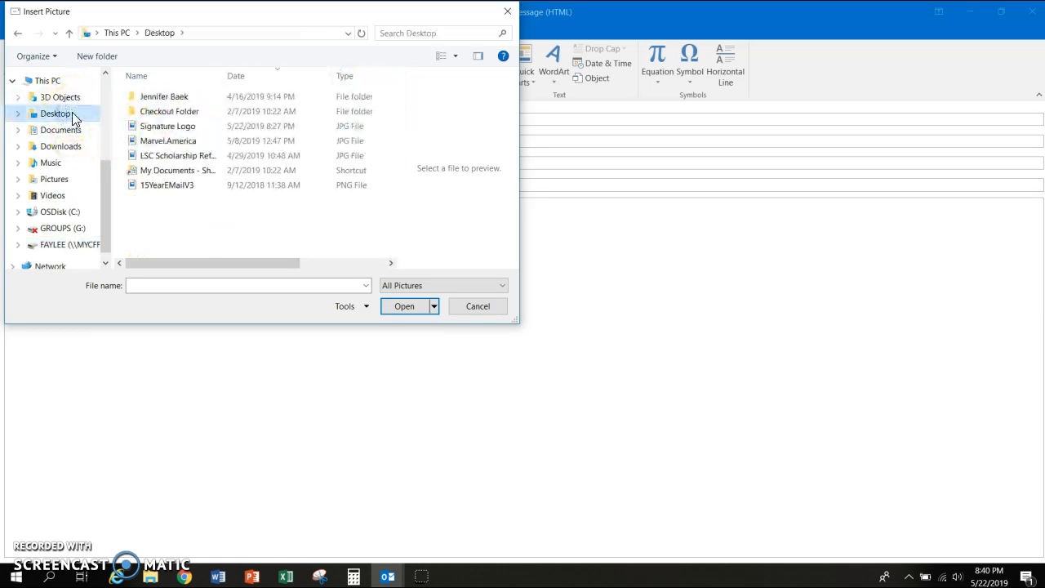
click(61, 244)
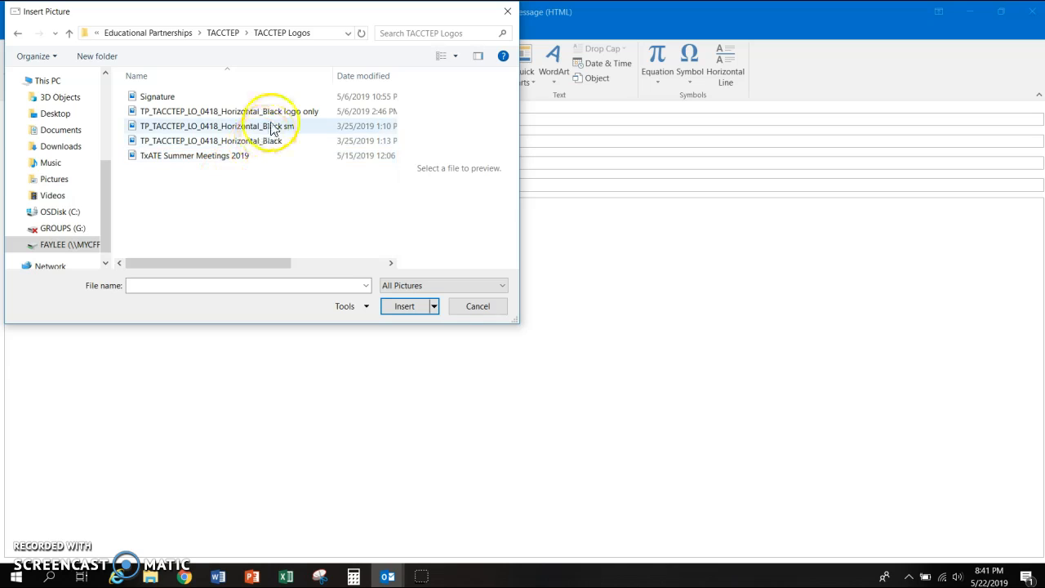
click(273, 112)
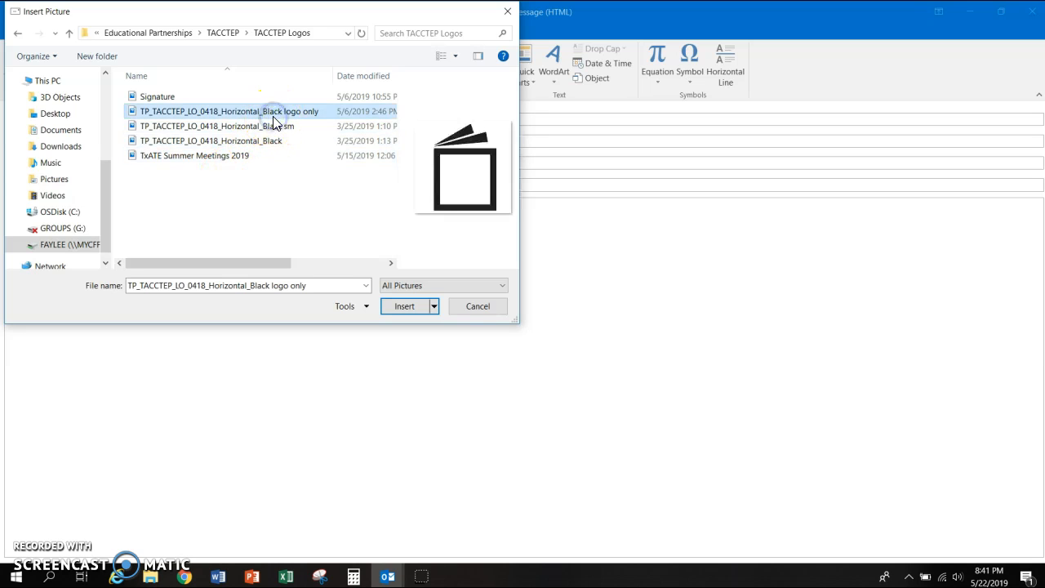
click(400, 308)
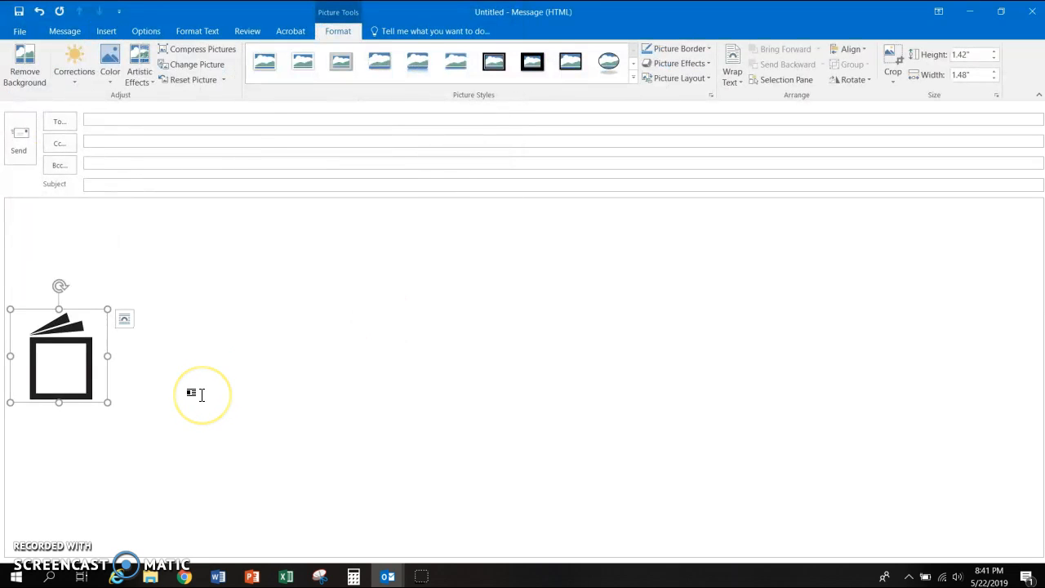
Shrink the logo proportionally to about 0.95" high by 0.99" wide and give it tight text wrapping.
drag(107, 402, 75, 372)
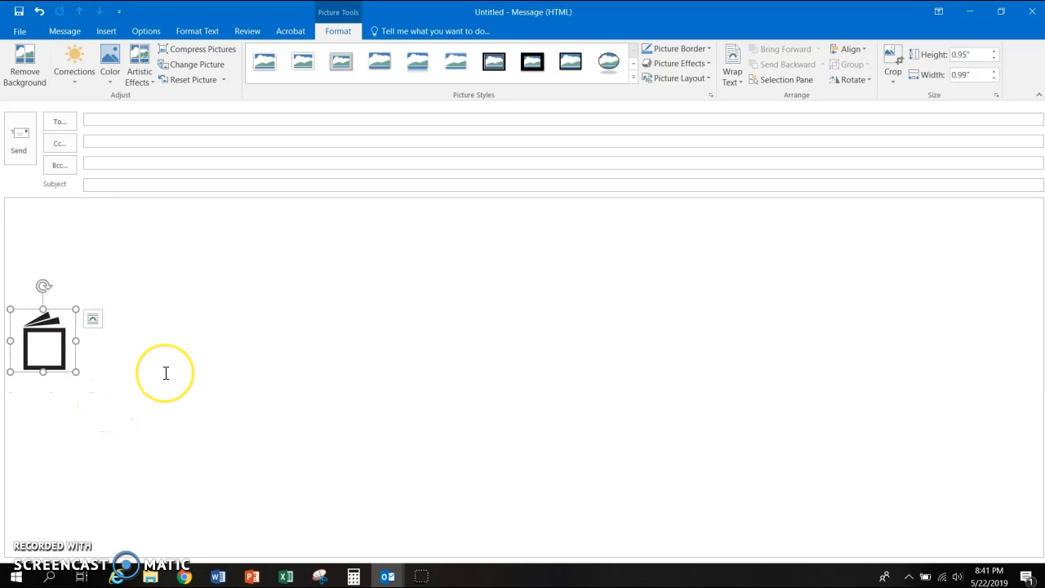
click(93, 318)
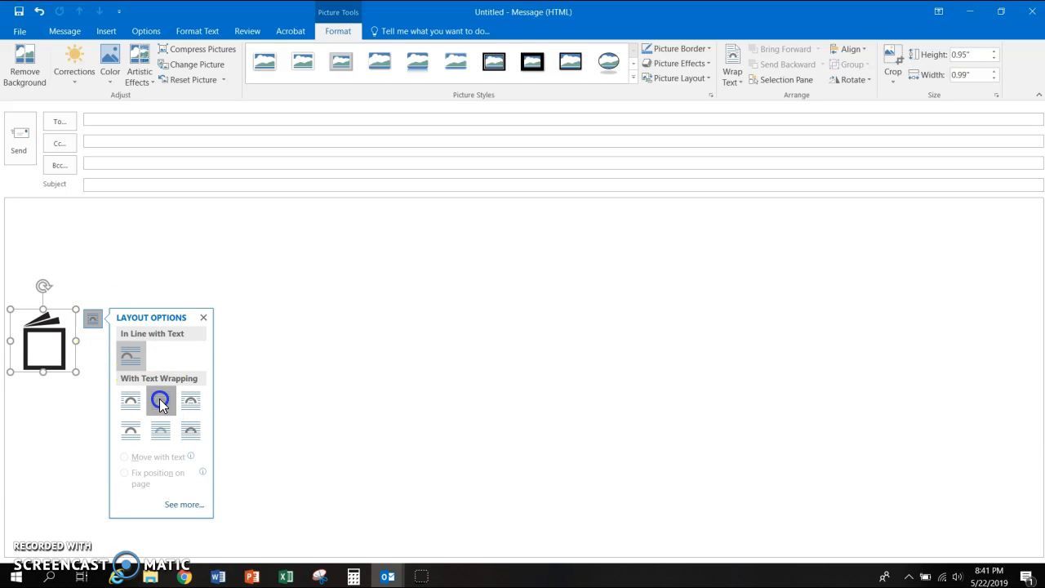
click(159, 399)
Beside the logo, enter three lines: "Texas Association of Community College", "Teacher Education Programs (TACCTEP)" and "Secretary".
click(99, 334)
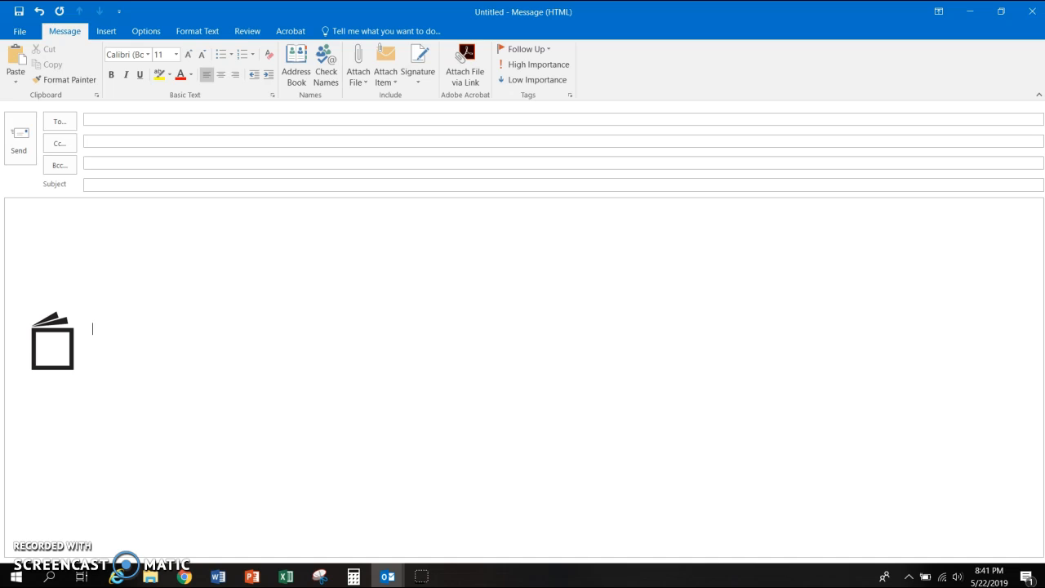
text(exas Association of Community CO)
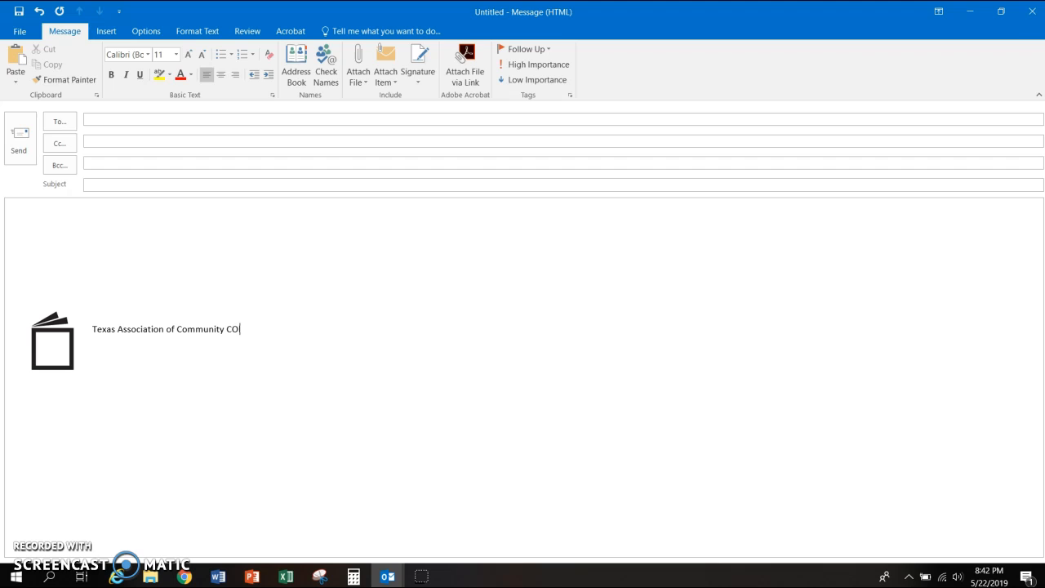
text(eg)
key(Return)
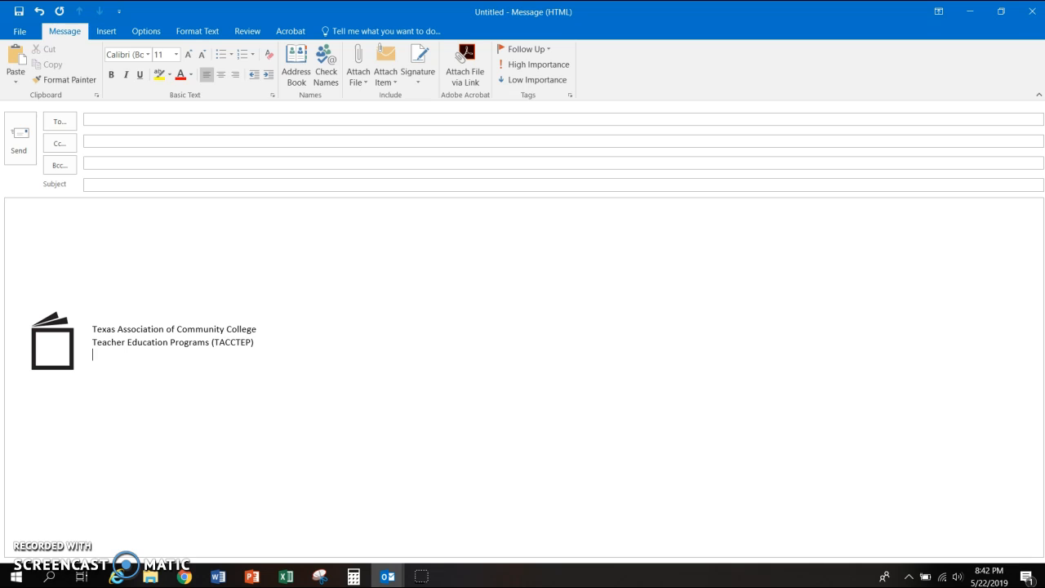
text(S)
Change the font of all three signature lines to Arial Black.
drag(132, 361, 96, 332)
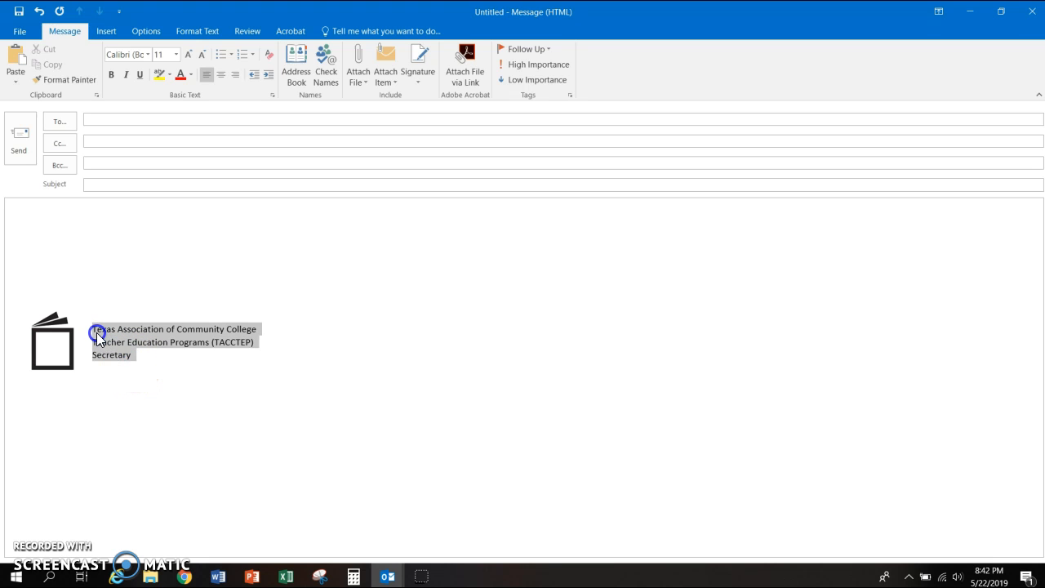
click(148, 55)
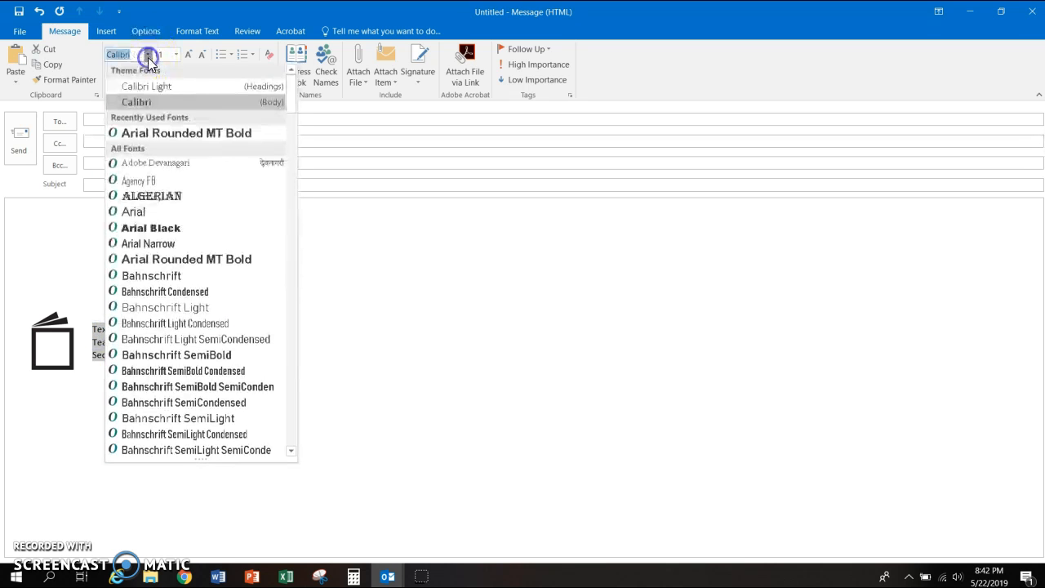
click(150, 231)
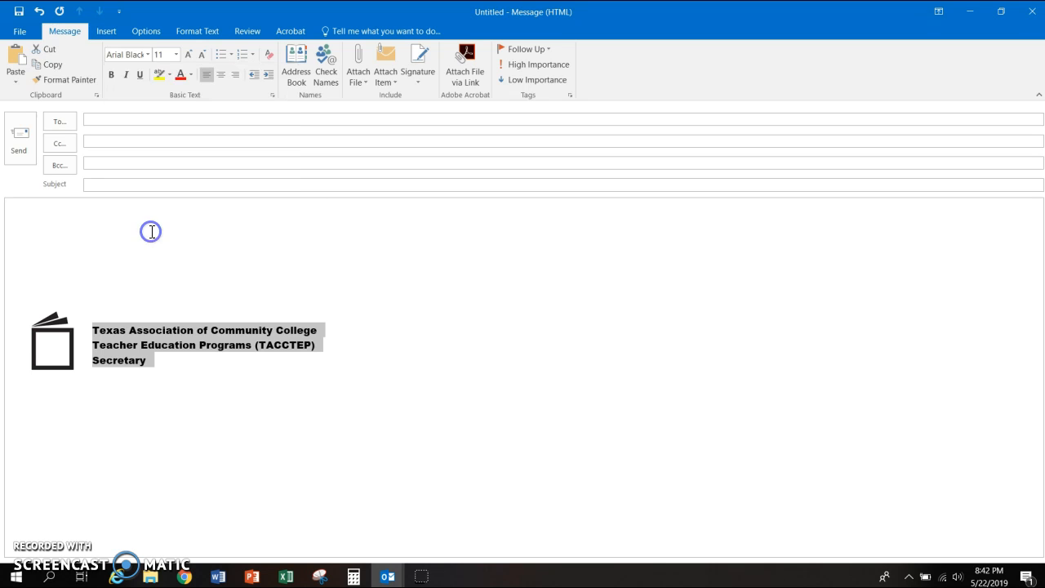
click(172, 367)
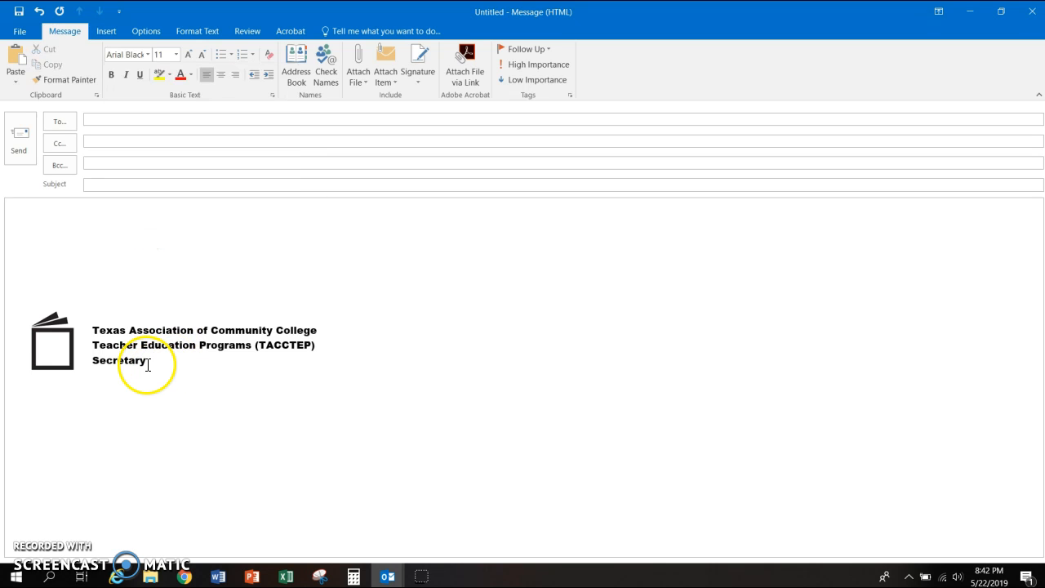
Enlarge the logo slightly and shift it up beside the signature text.
click(68, 339)
mouse_move(68, 339)
mouse_down()
mouse_move(86, 365)
mouse_move(74, 364)
mouse_move(76, 347)
mouse_up()
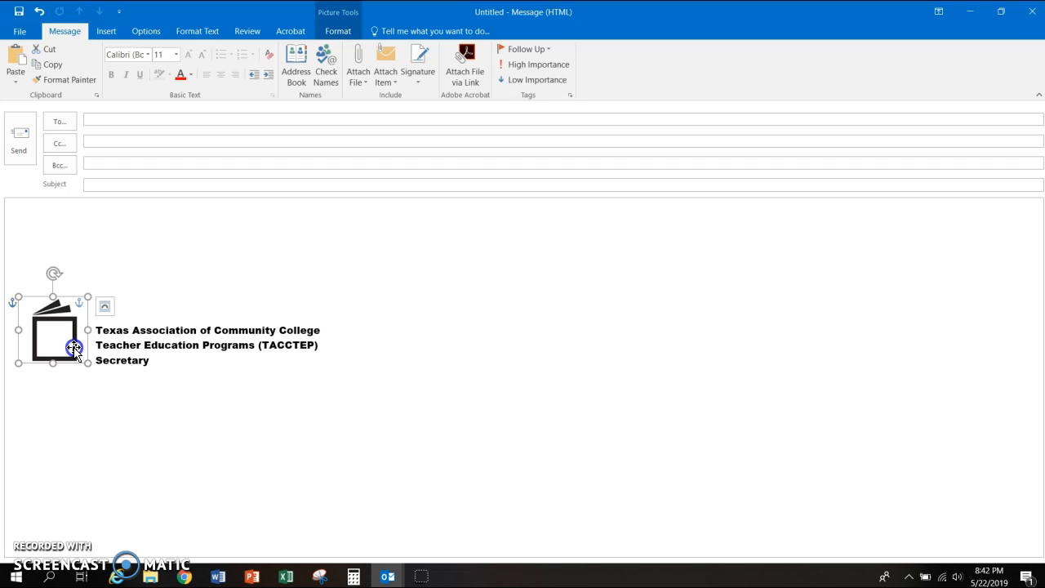
click(111, 389)
drag(64, 351, 65, 357)
Remove the blank line above the signature text so the text lines up with the logo.
click(95, 334)
key(BackSpace)
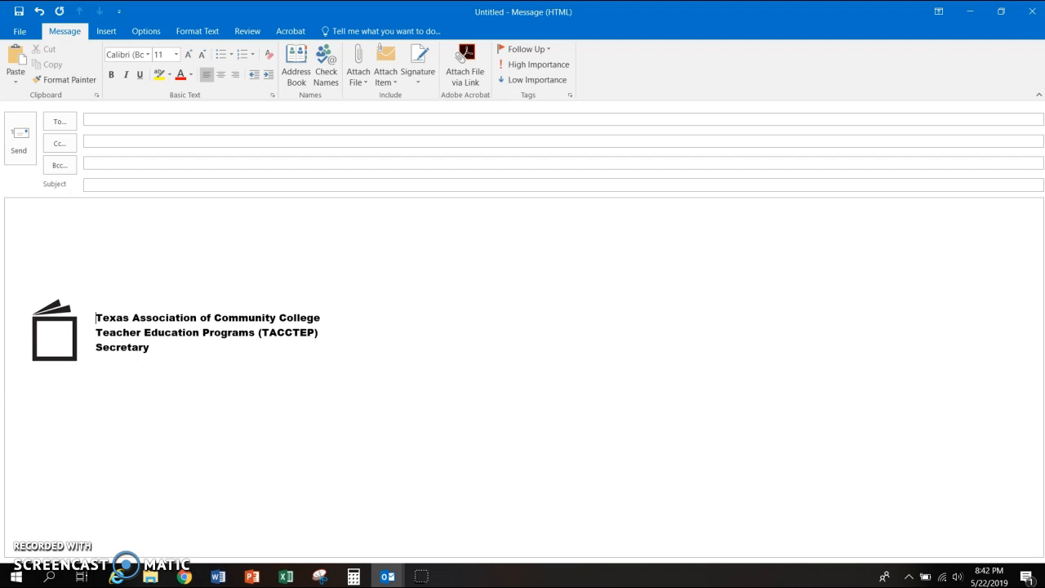
click(126, 398)
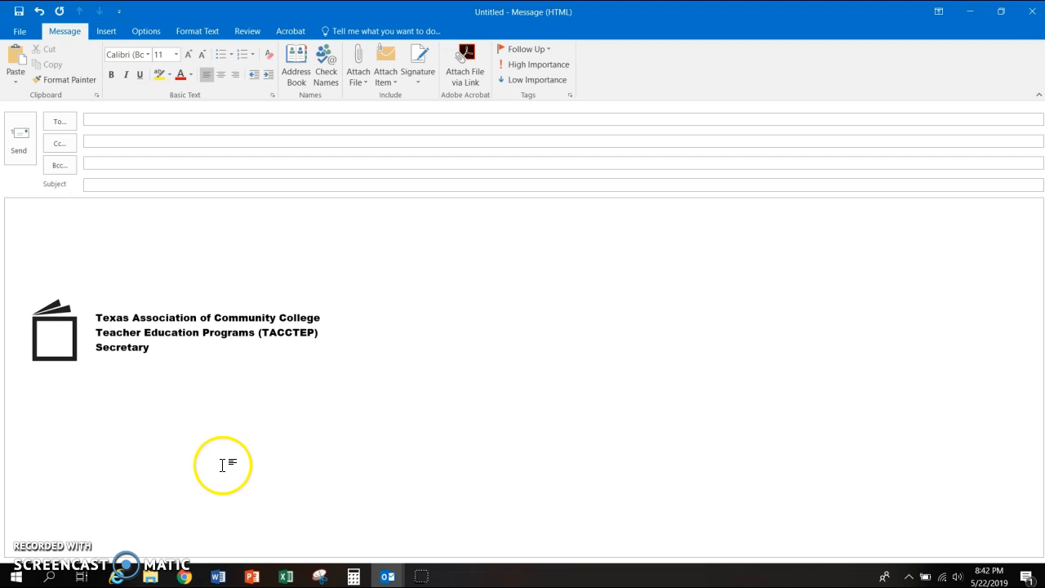
Open Snipping Tool and capture a snip around the logo and the three signature lines.
click(319, 577)
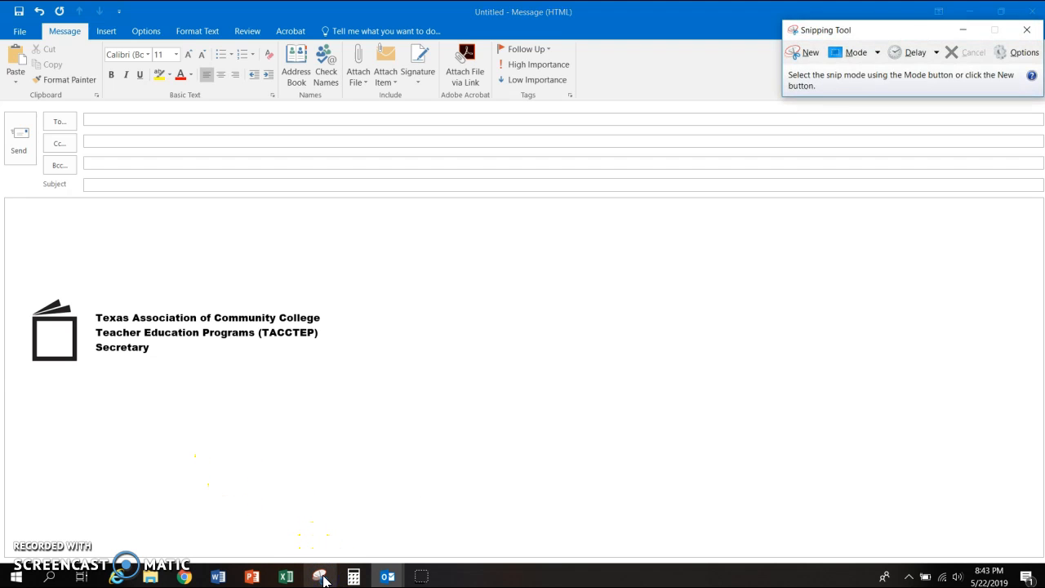
click(807, 53)
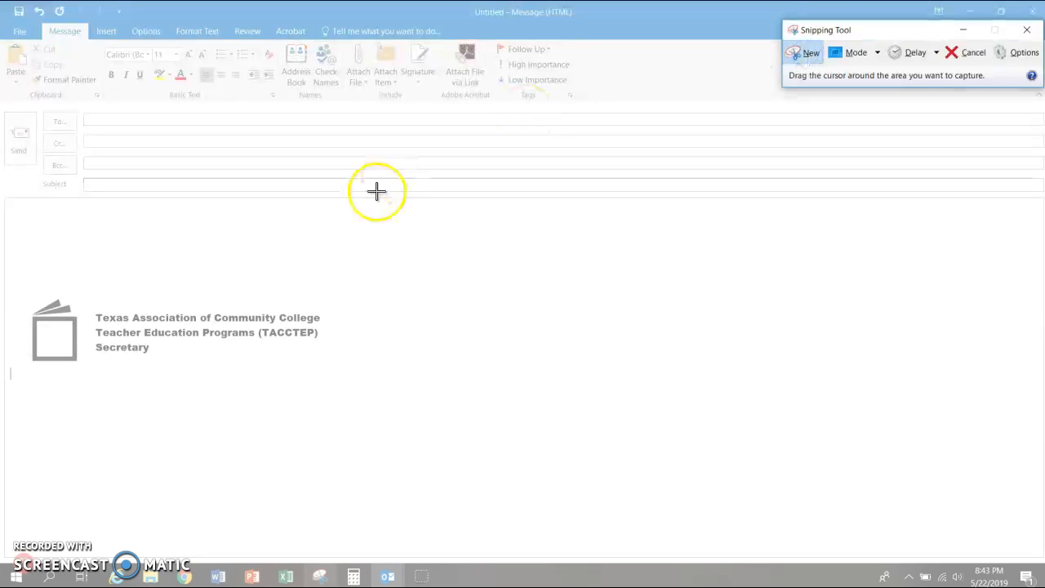
drag(19, 292, 335, 374)
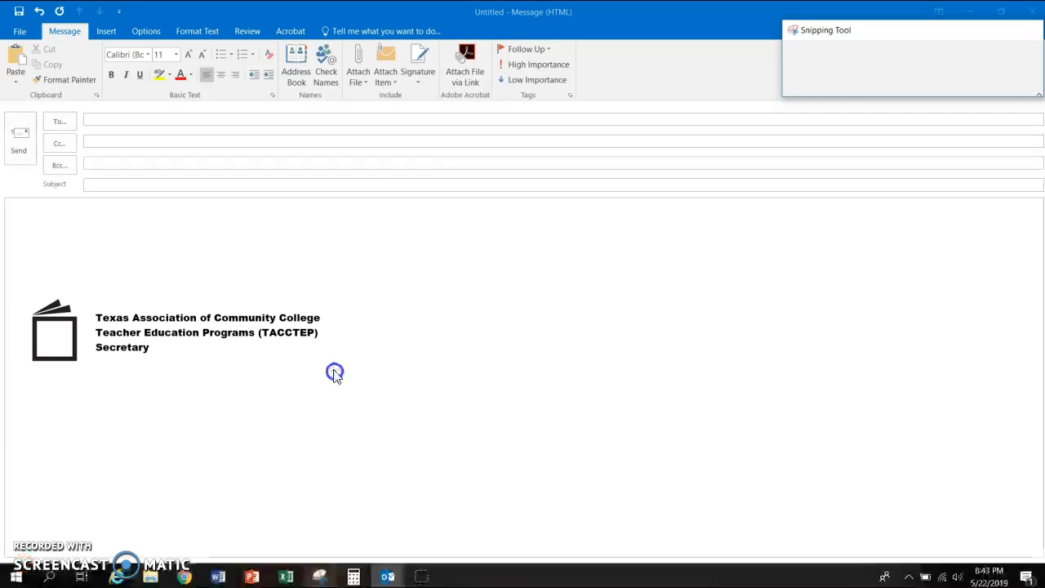
Save the snip to the Desktop as the JPEG Signature Logo, replacing the existing file, and close Snipping Tool.
click(15, 193)
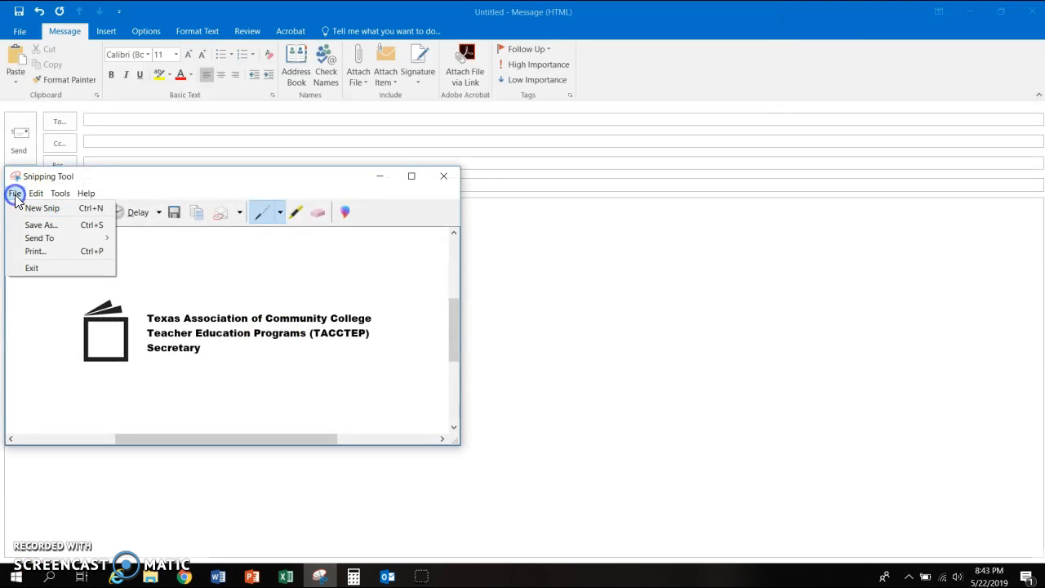
click(28, 226)
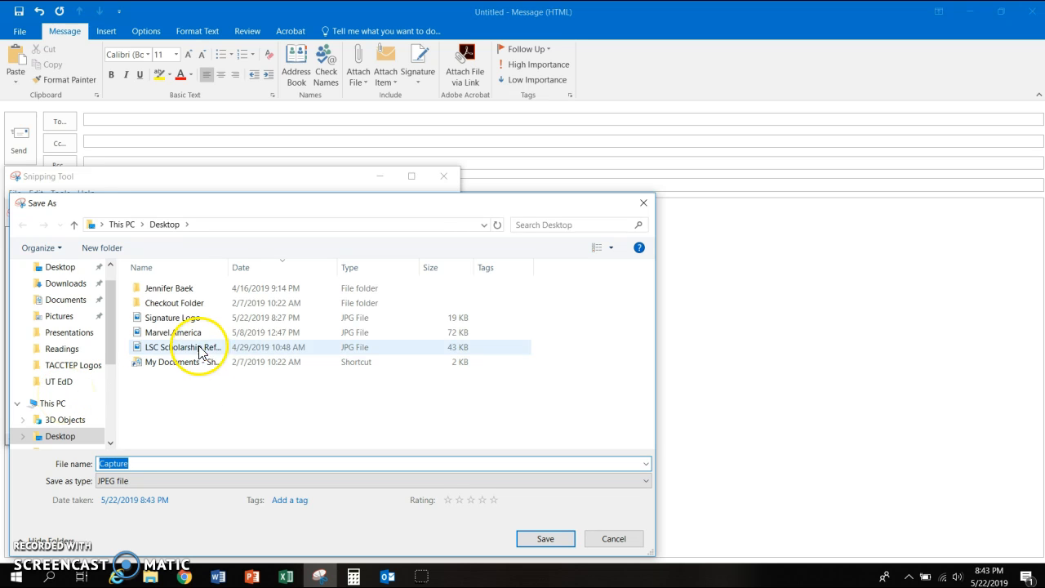
click(194, 318)
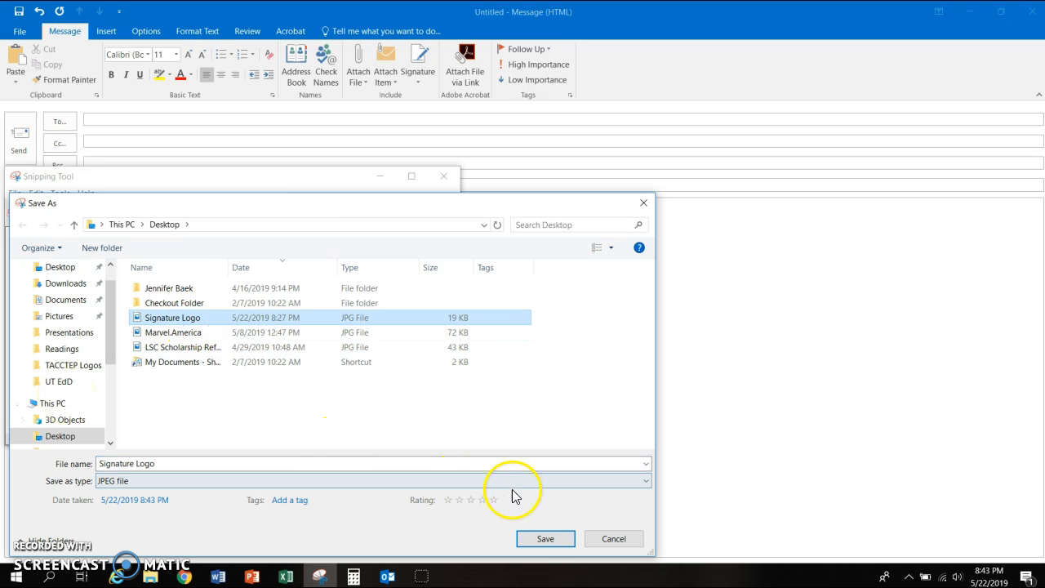
click(544, 539)
click(553, 292)
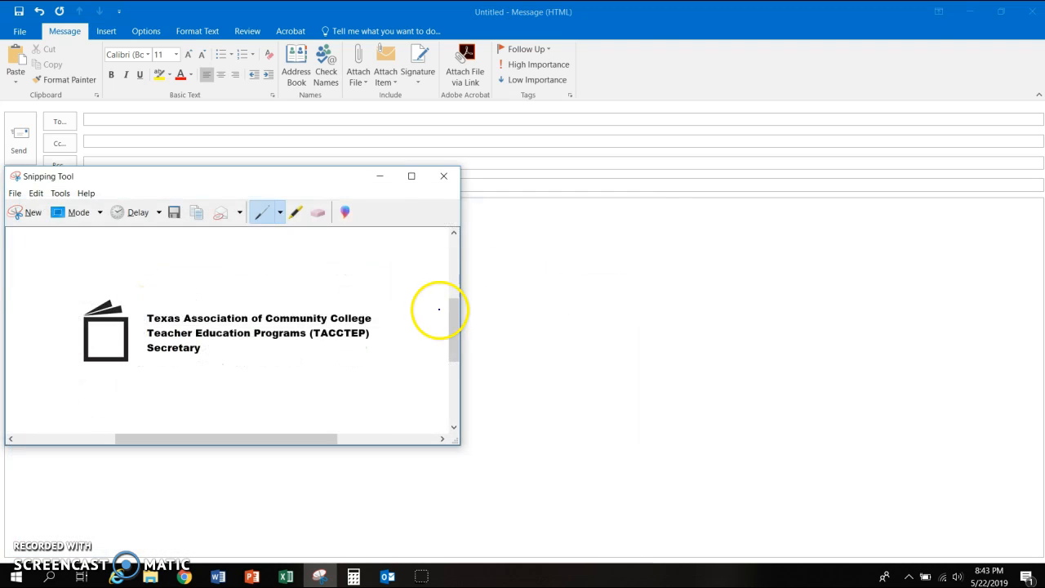
click(446, 181)
Delete the three signature lines and the logo from the message body.
click(192, 299)
click(170, 334)
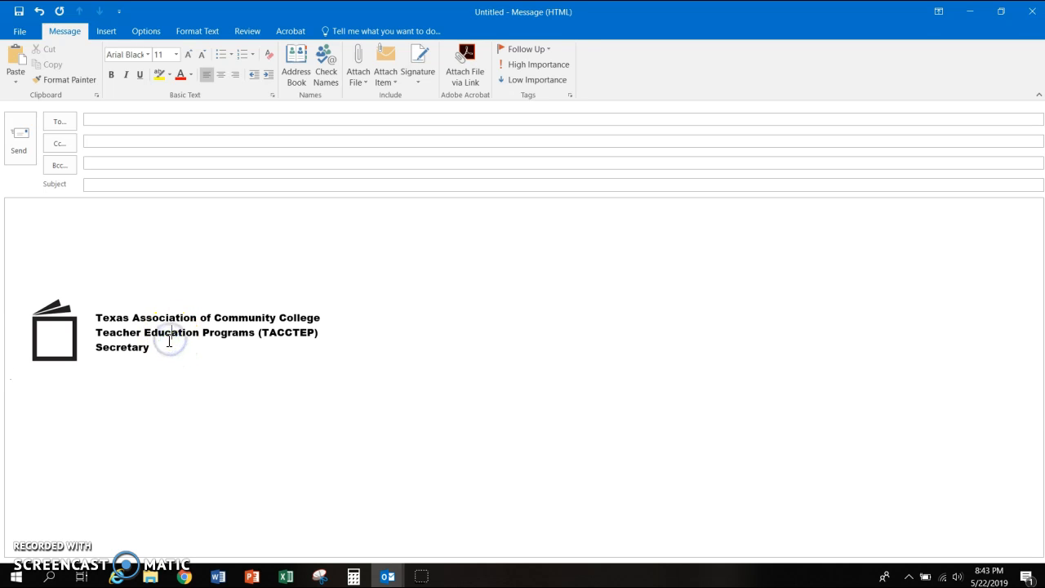
drag(163, 353, 16, 311)
key(BackSpace)
click(54, 314)
key(BackSpace)
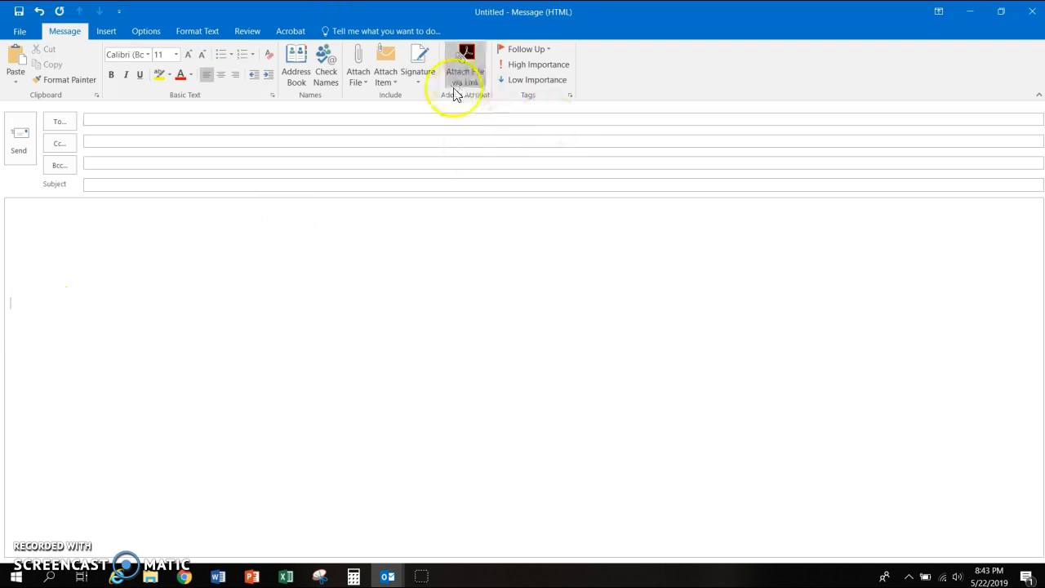
Create a new email signature named with the sender's full name followed by 4.
click(422, 78)
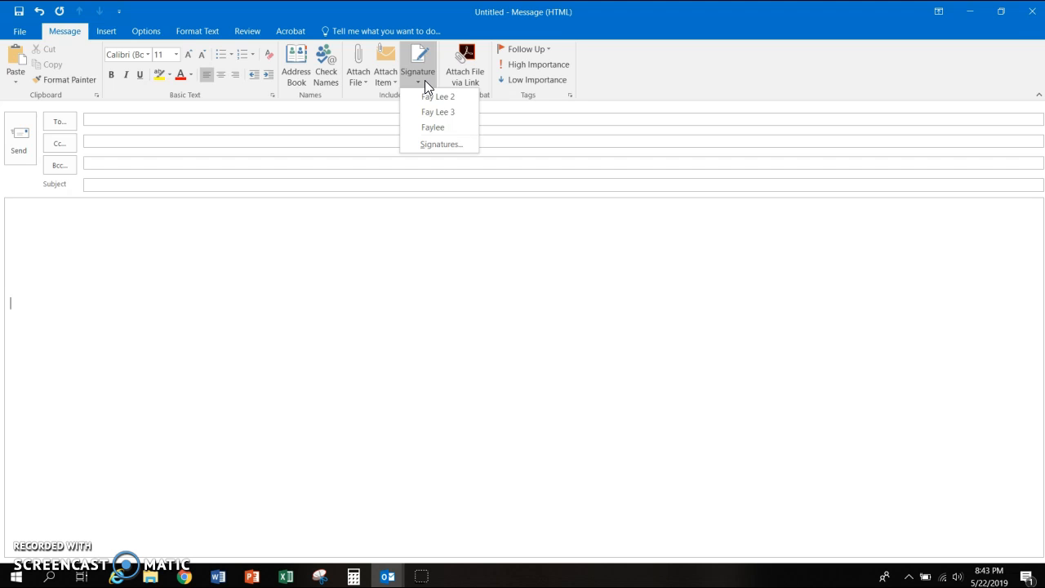
click(426, 143)
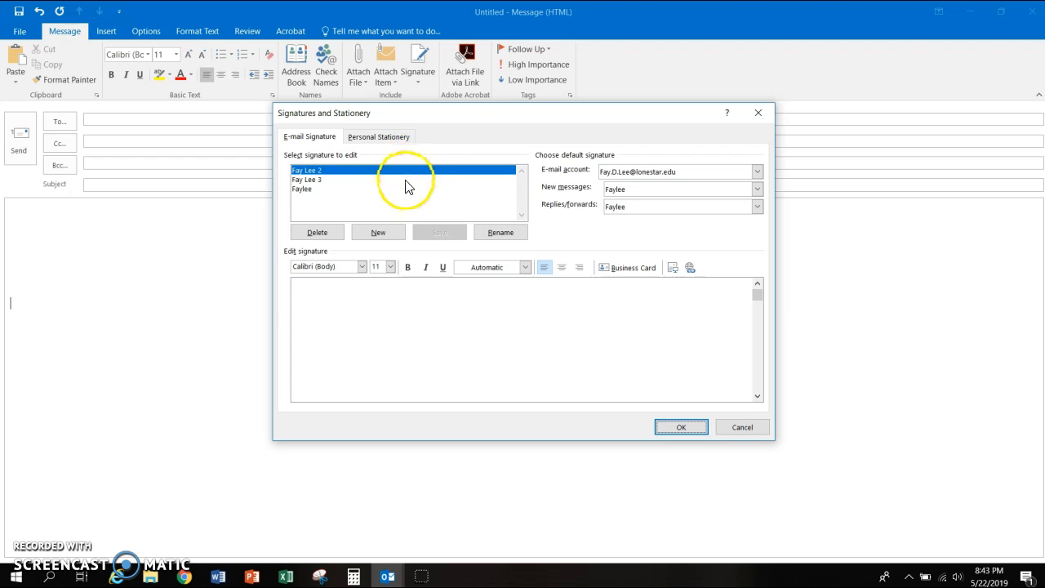
click(381, 237)
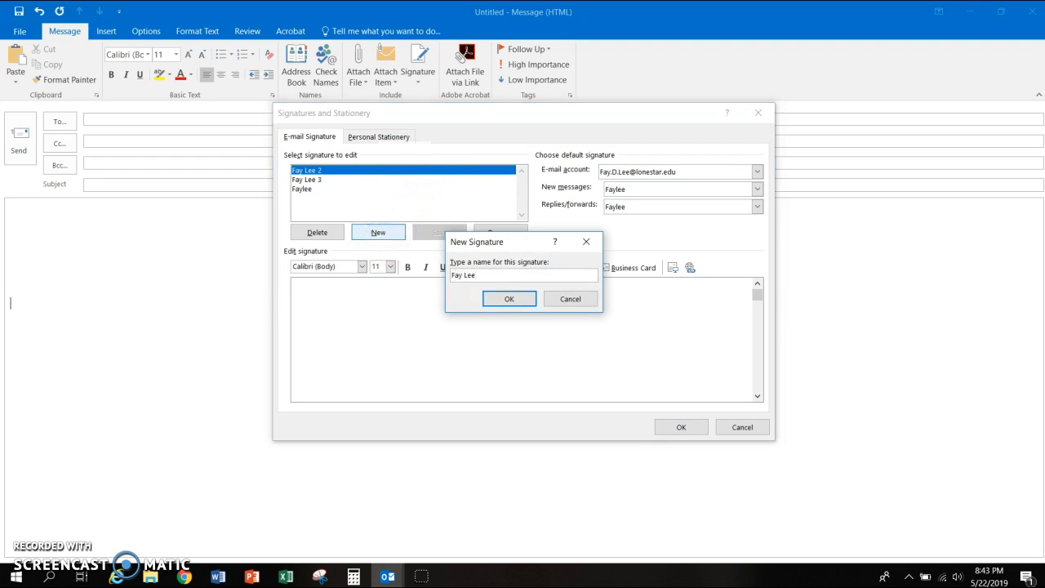
click(495, 299)
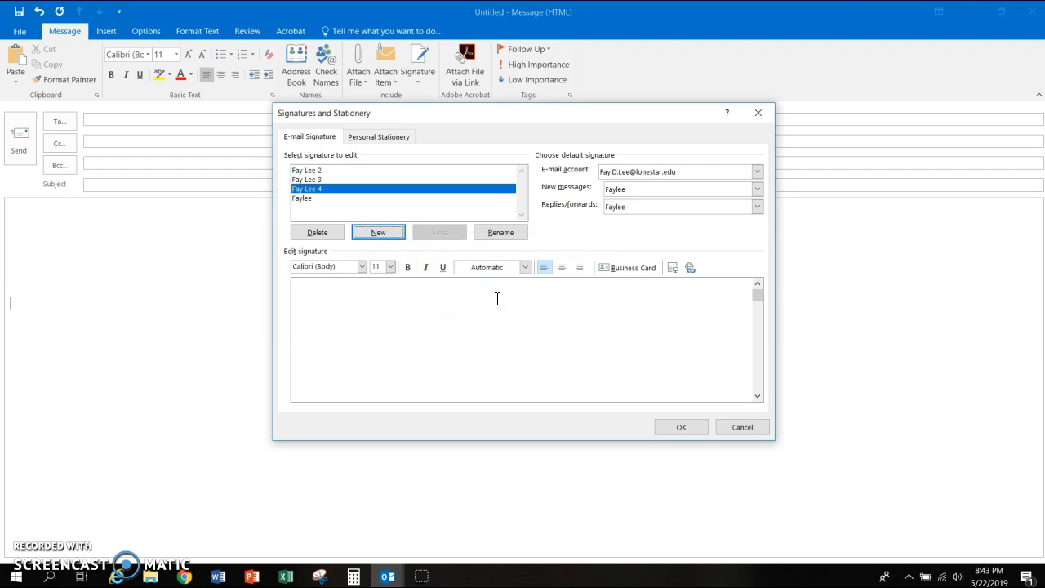
Insert the Signature Logo picture from the Desktop into the new signature.
click(671, 269)
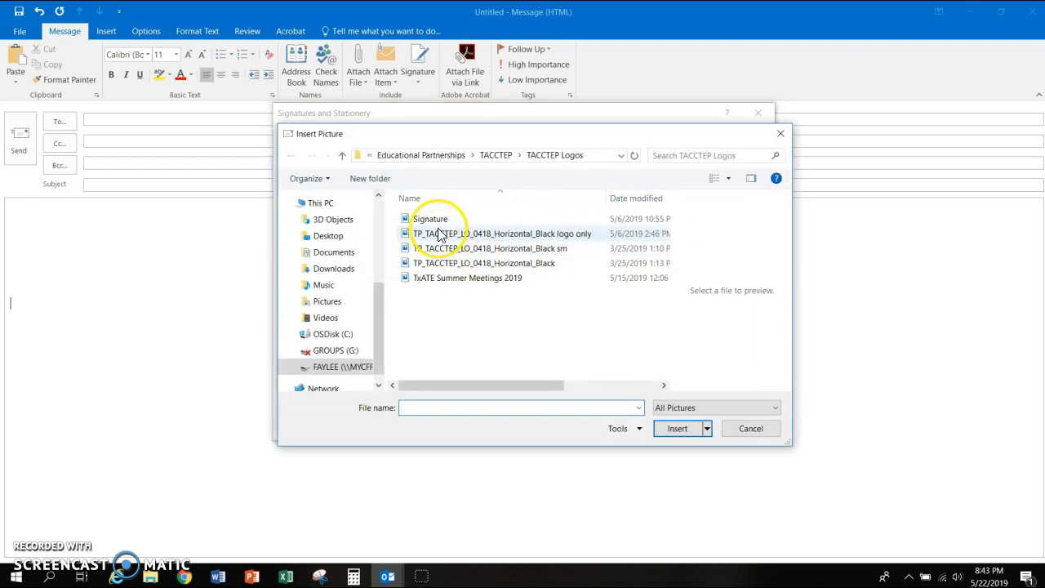
click(329, 236)
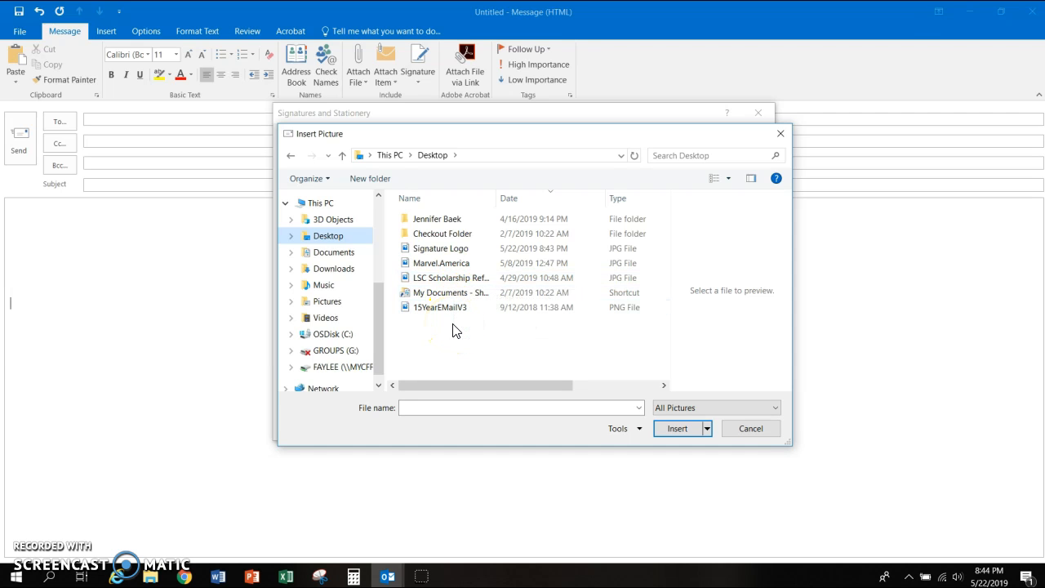
click(441, 249)
click(662, 442)
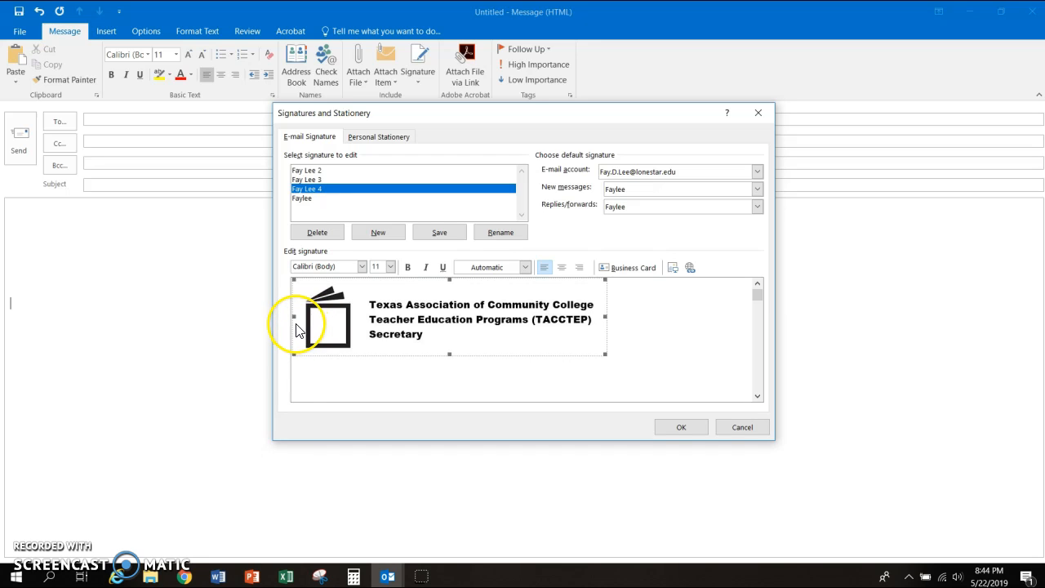
Add the sender's name with the M.Ed. credential and a second line "Lone Star College-CyFair" above the signature picture.
click(295, 377)
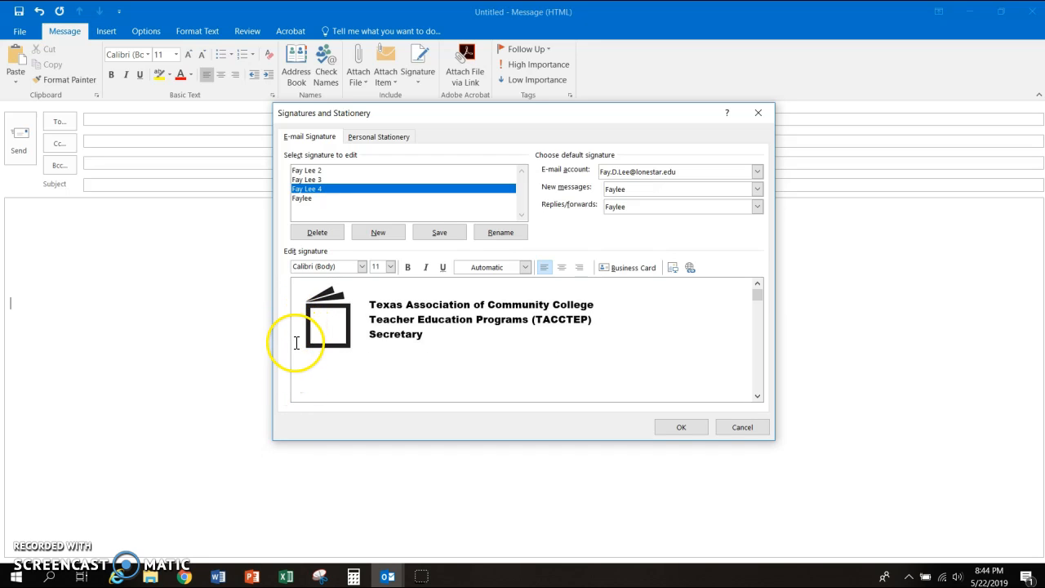
key(Return)
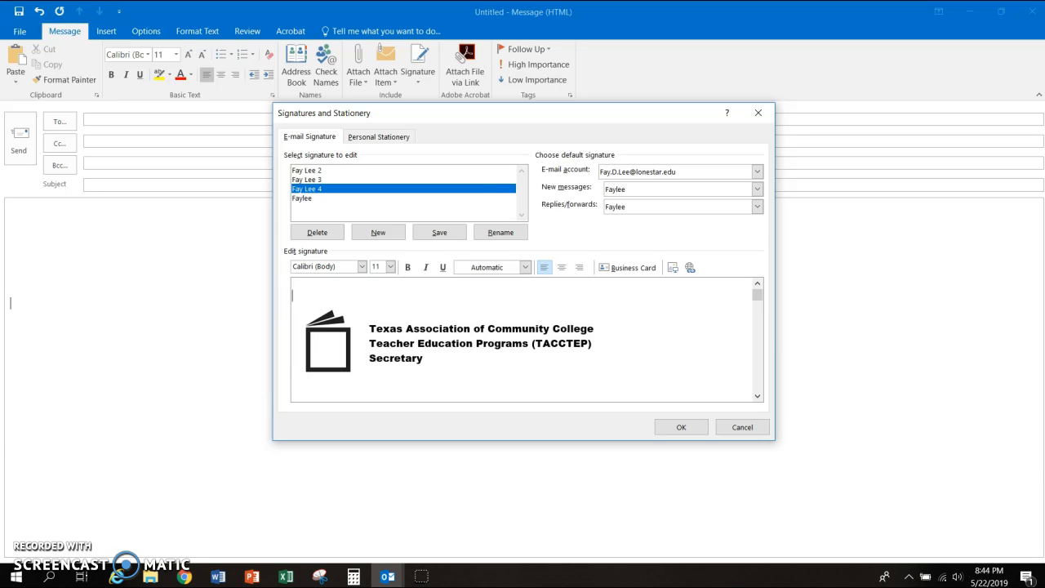
click(334, 369)
text(Fay Lee, M.Ed.)
key(Return)
text(Lone St)
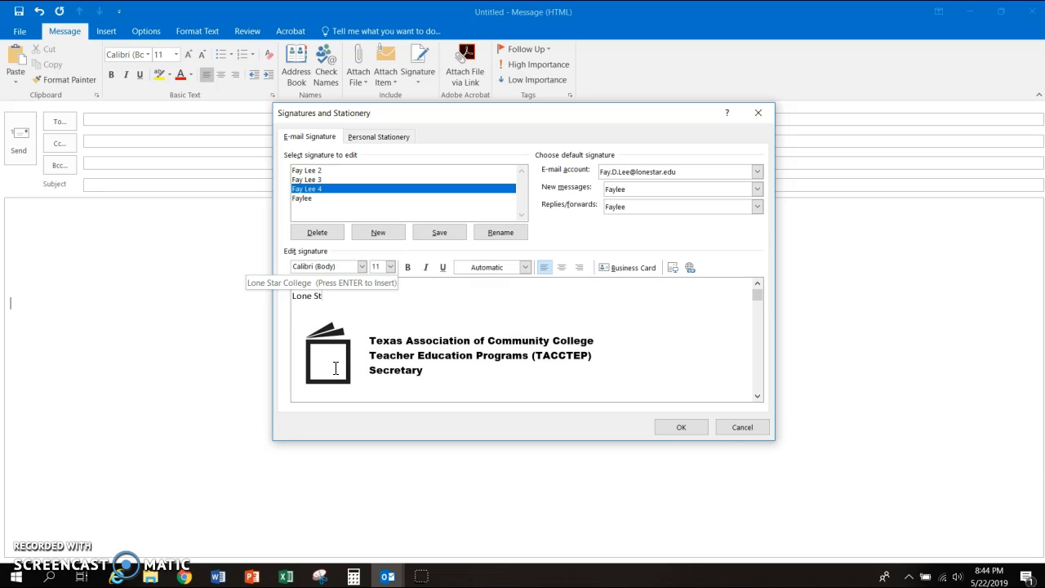
text(ar College-CyFair)
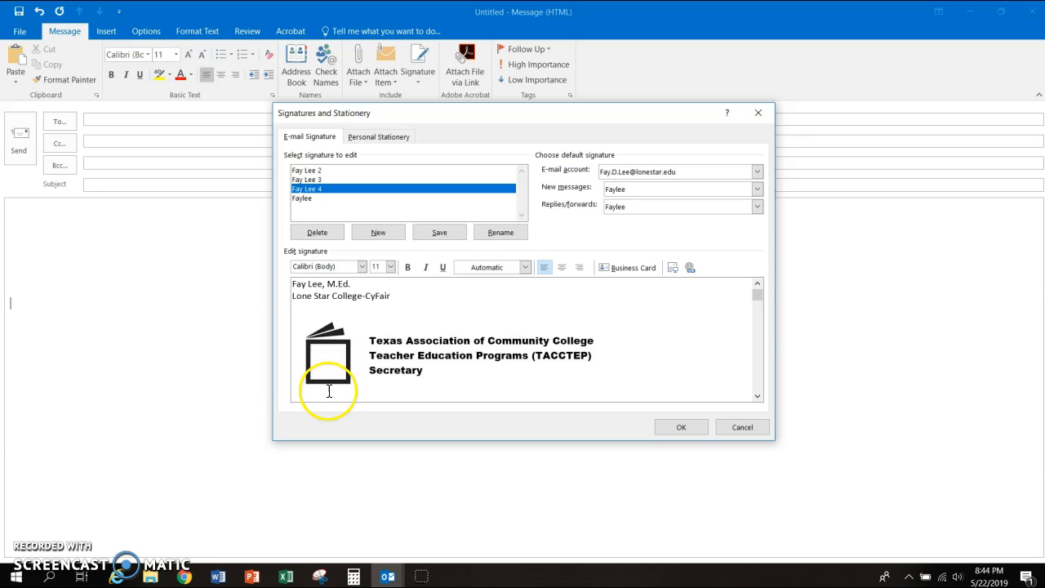
Remove the blank line between the college name and the picture, and save the signature.
click(369, 344)
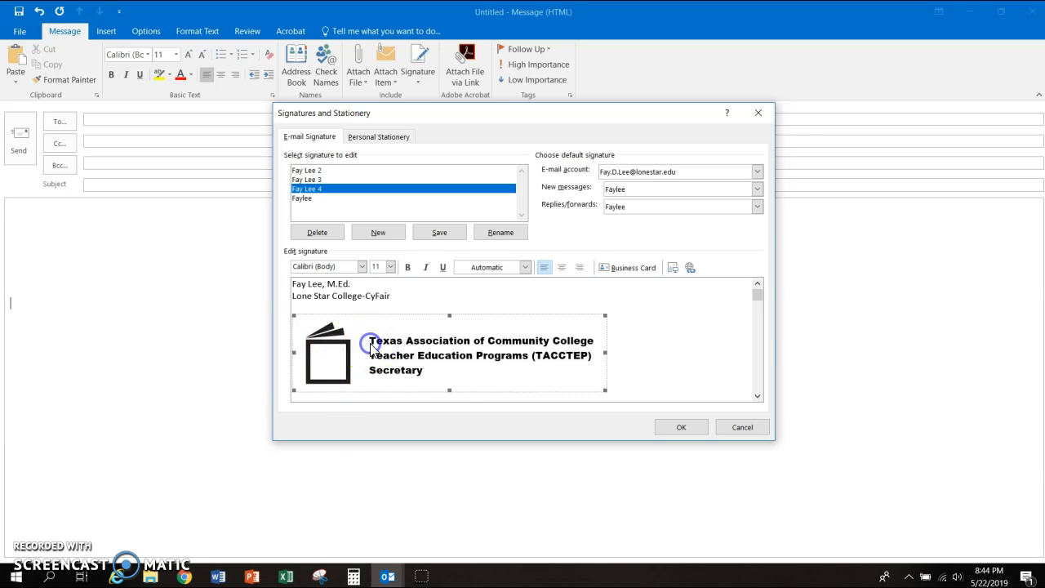
click(326, 311)
key(BackSpace)
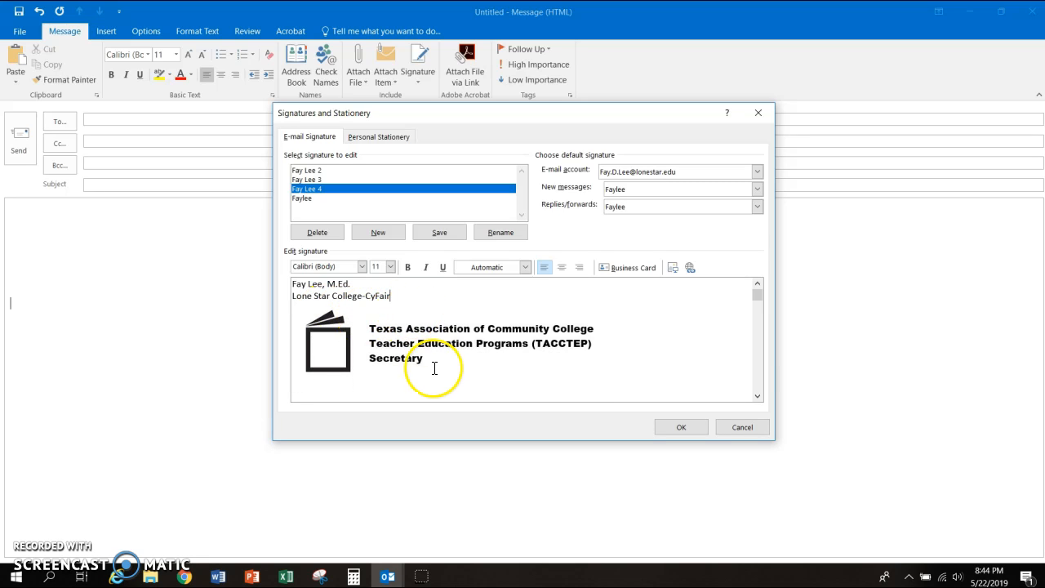
click(413, 335)
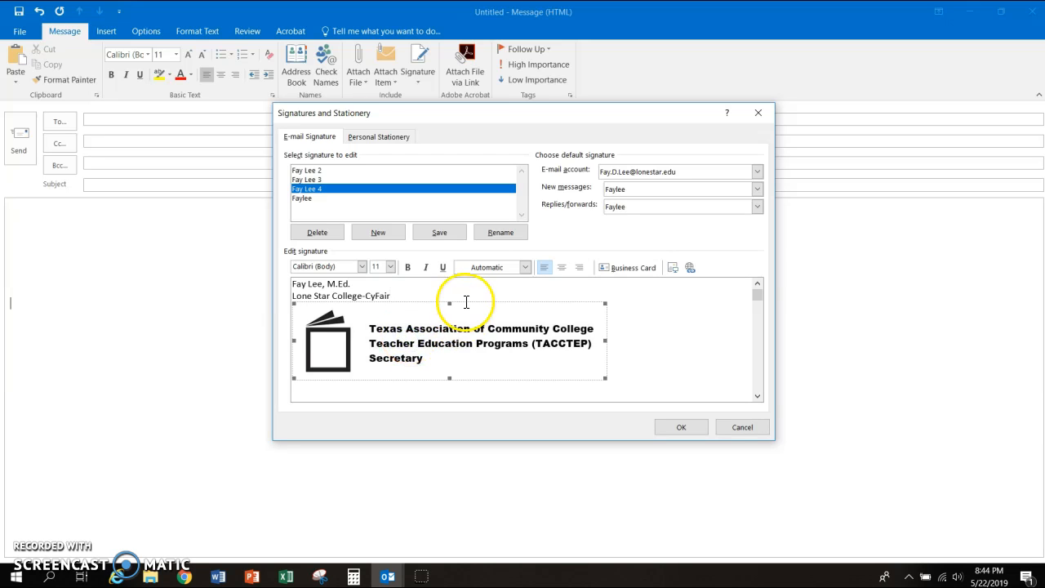
drag(465, 303, 465, 319)
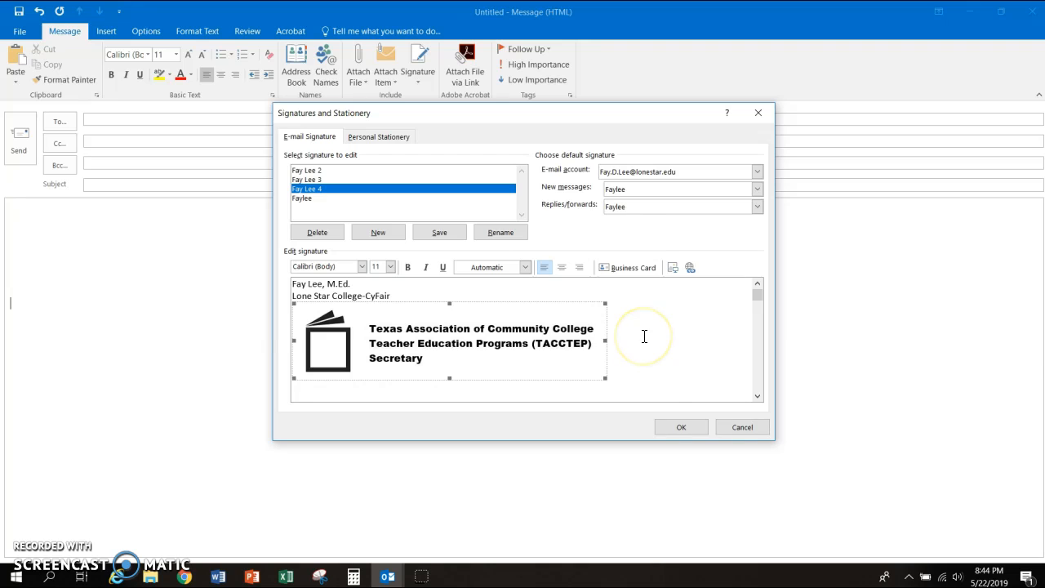
click(668, 425)
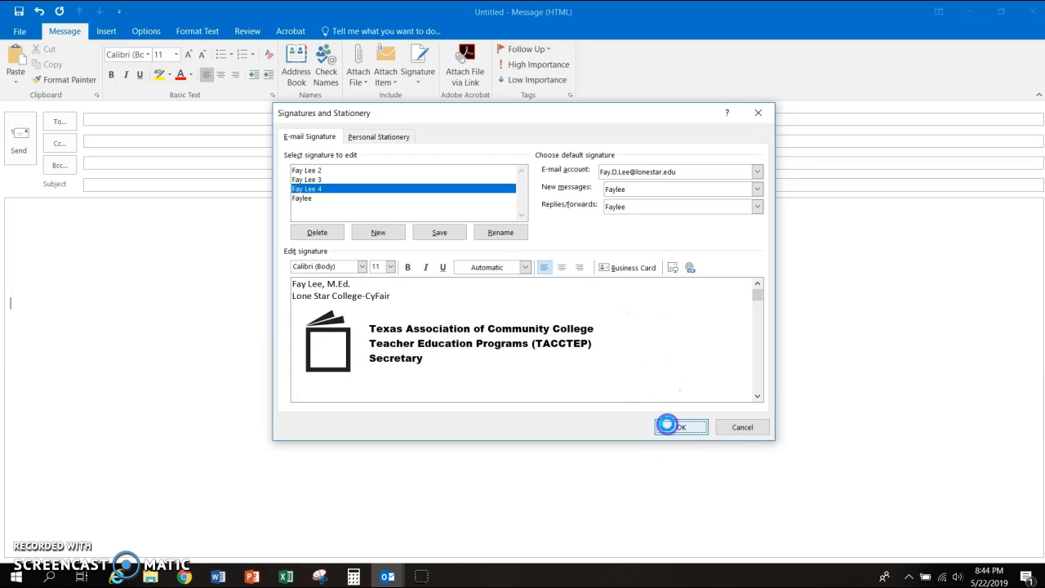
Start the message with "Dear All," and insert the new signature ending in 4 below the greeting.
click(54, 221)
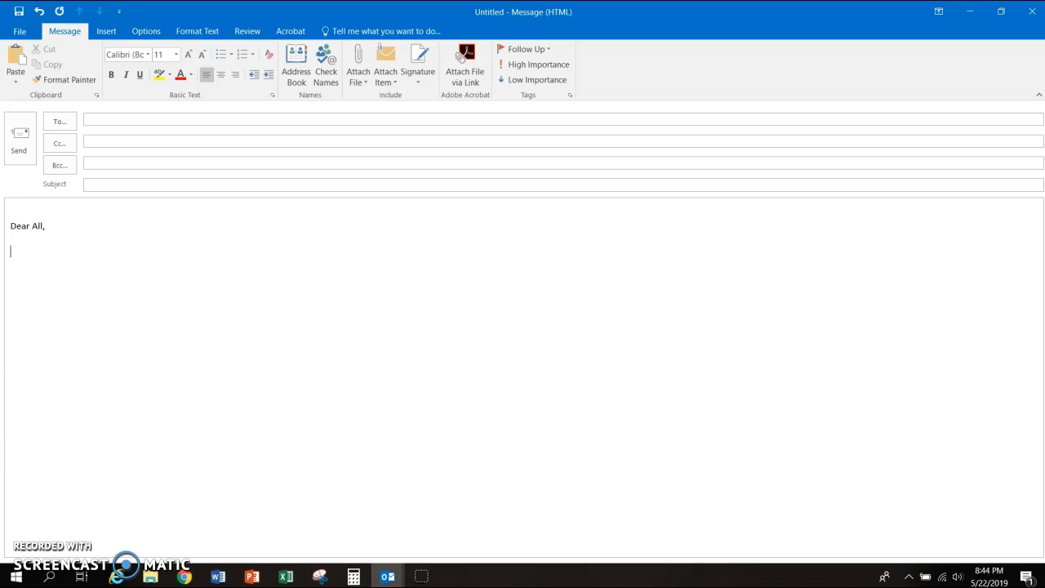
click(429, 74)
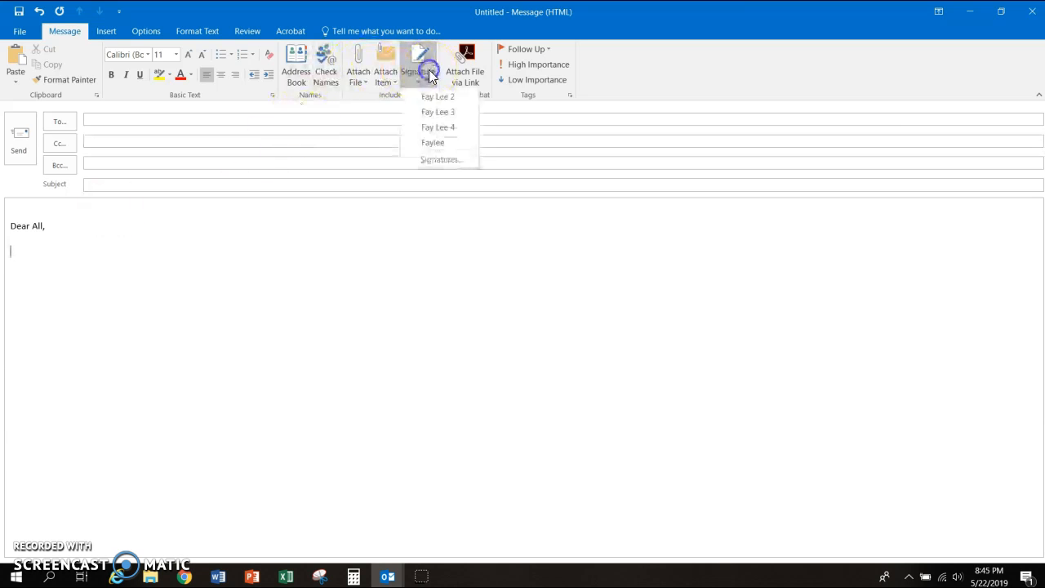
click(430, 128)
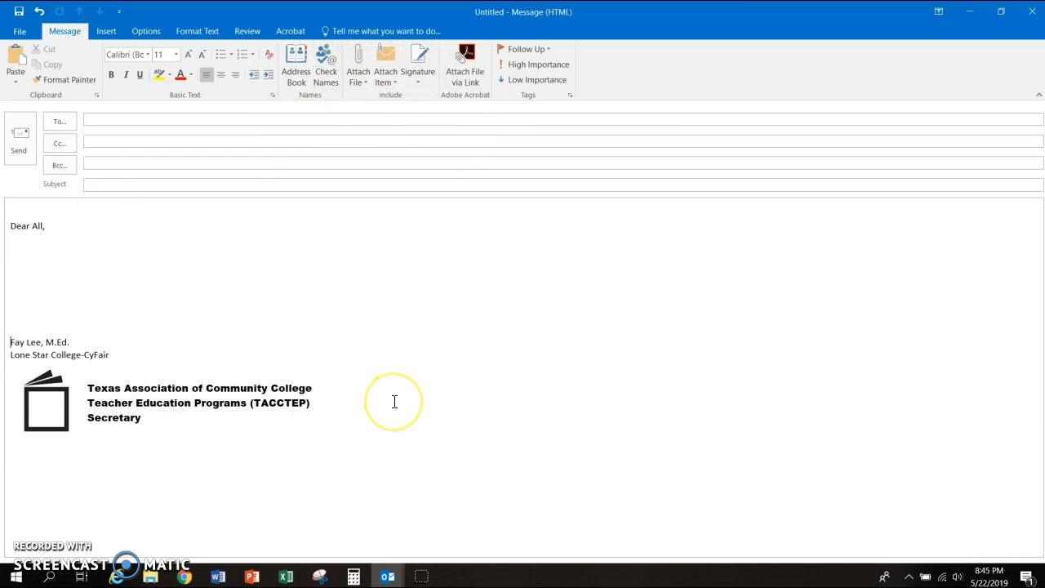